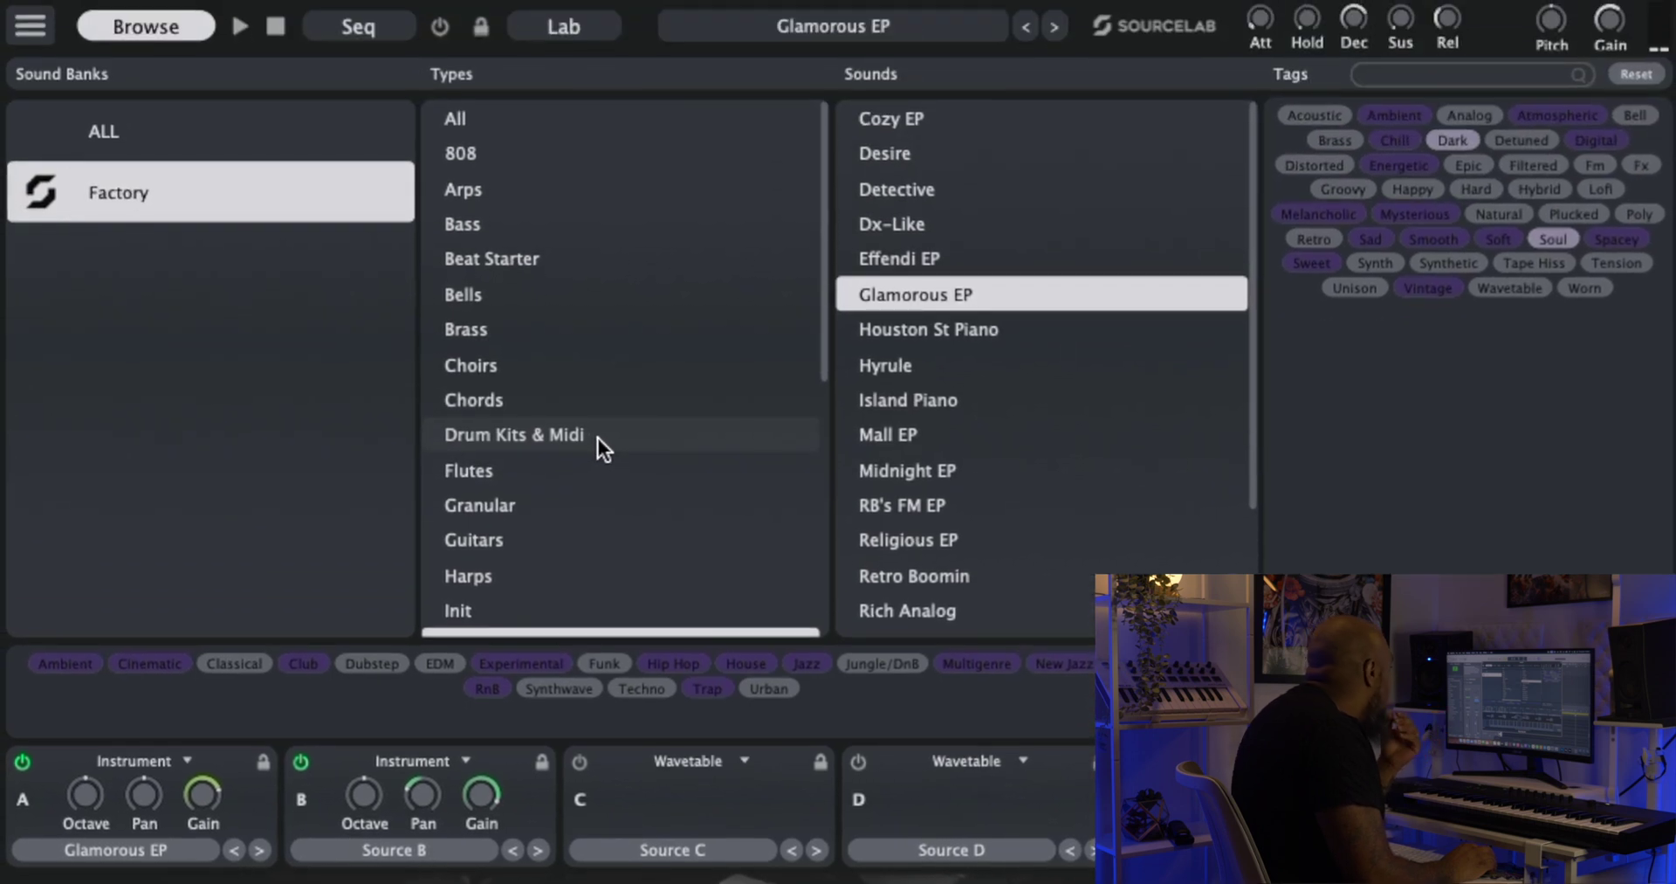
Browse the factory Drum Kits & Midi sounds and load the Chill 2 - 105 bpm preset.
click(595, 437)
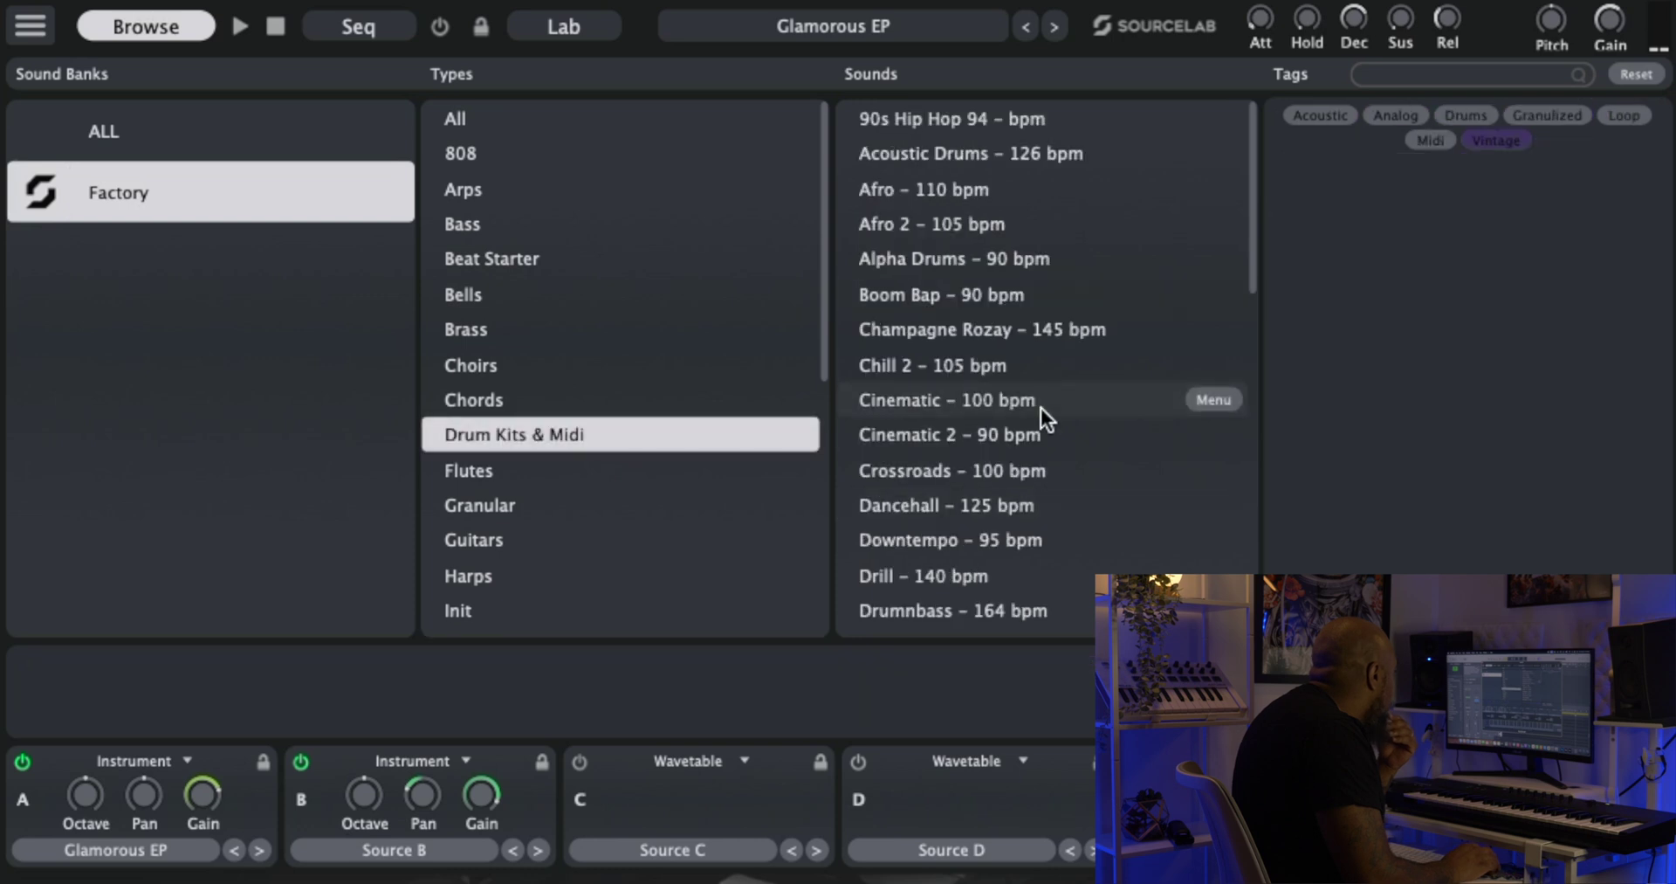
scroll(941, 382, down, 5)
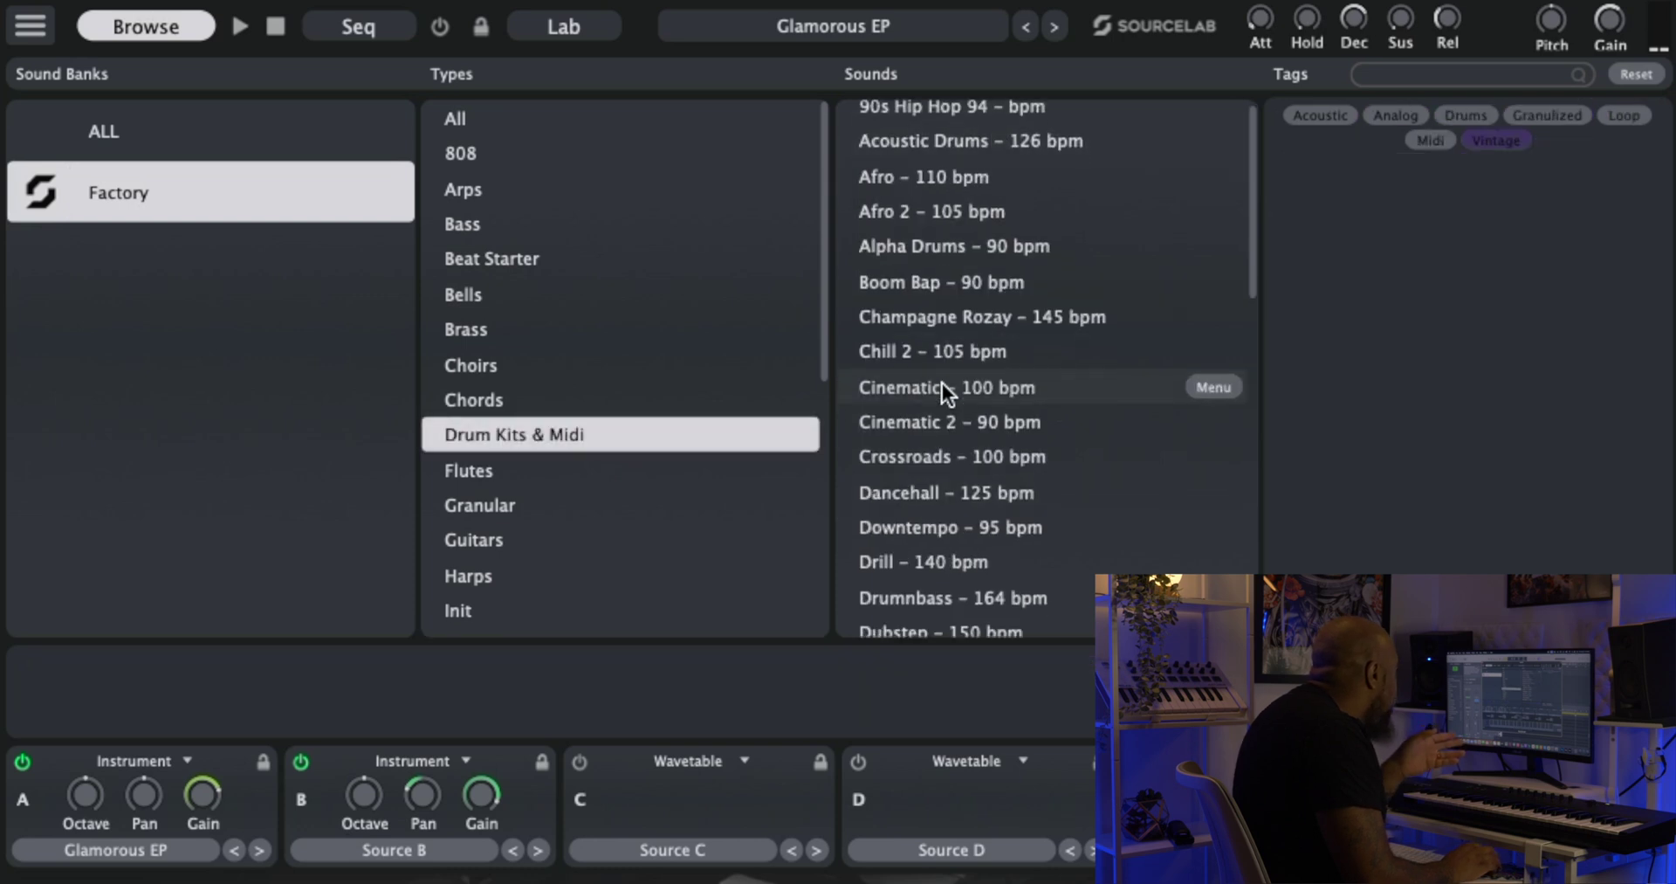
scroll(952, 427, down, 5)
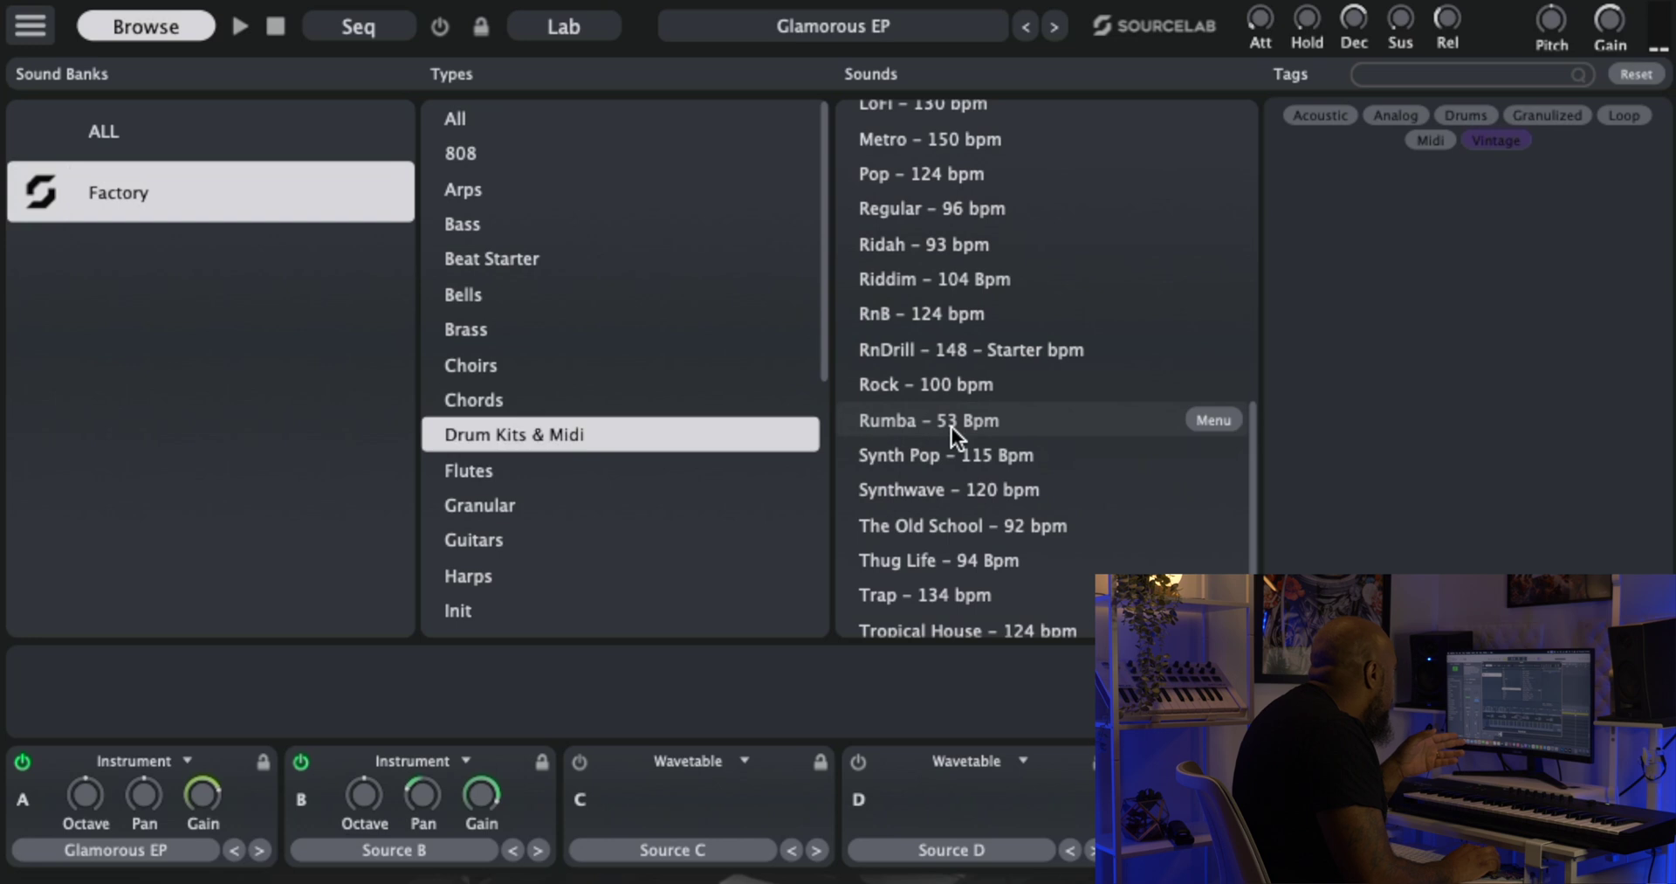
scroll(951, 427, up, 4)
scroll(951, 428, up, 4)
click(945, 367)
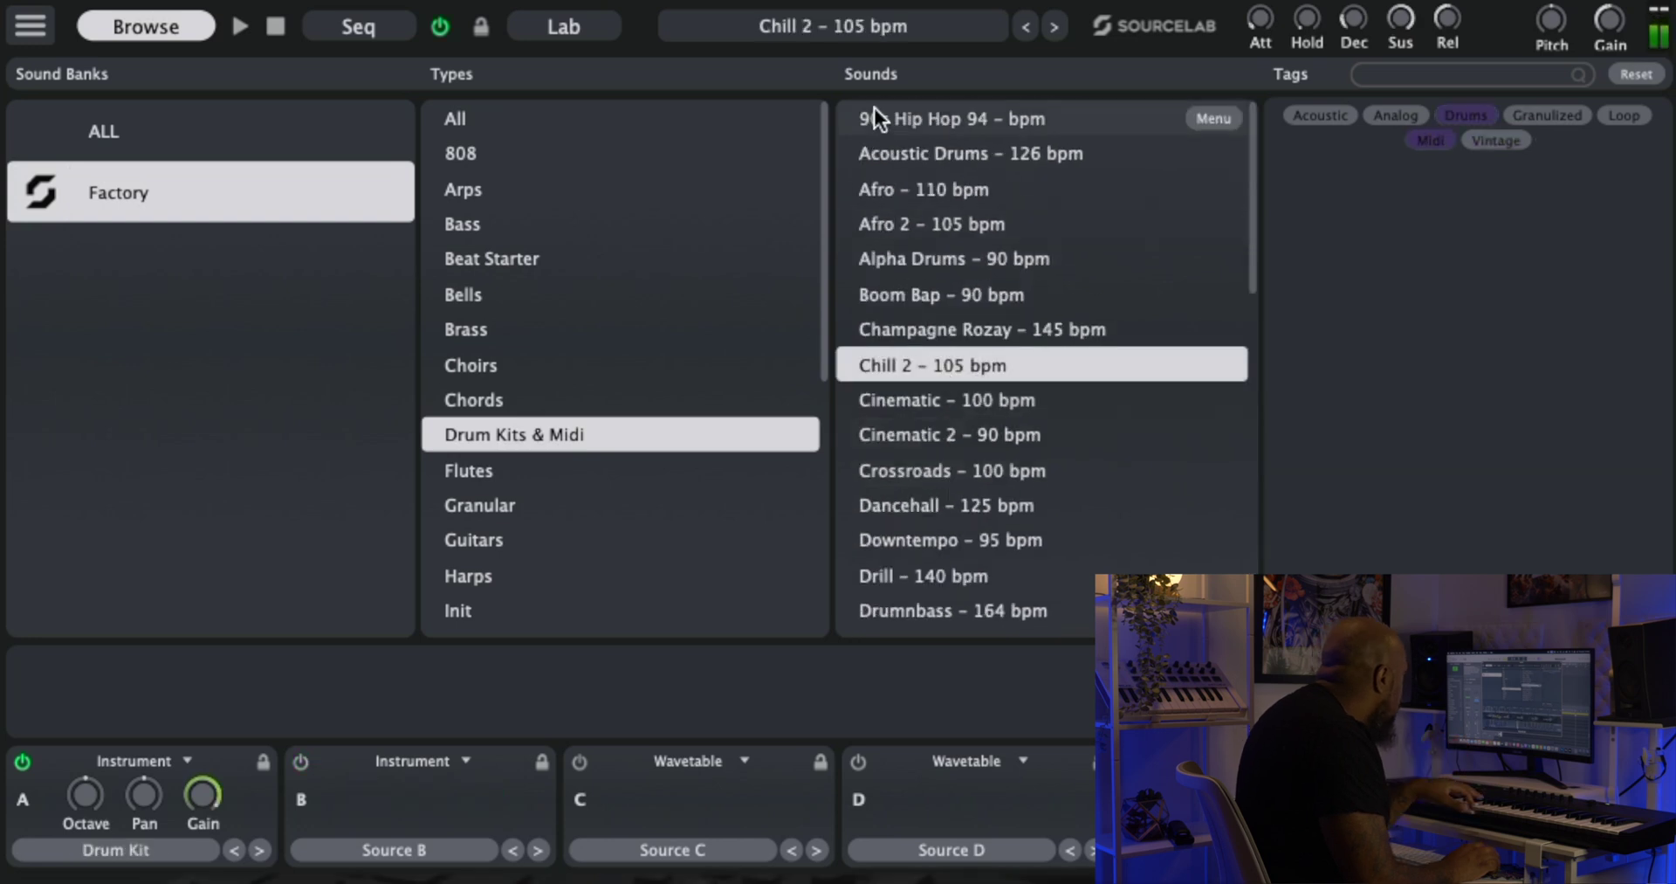
Look at the sequencer of the loaded drum kit and return to the sound browser.
click(373, 30)
click(374, 30)
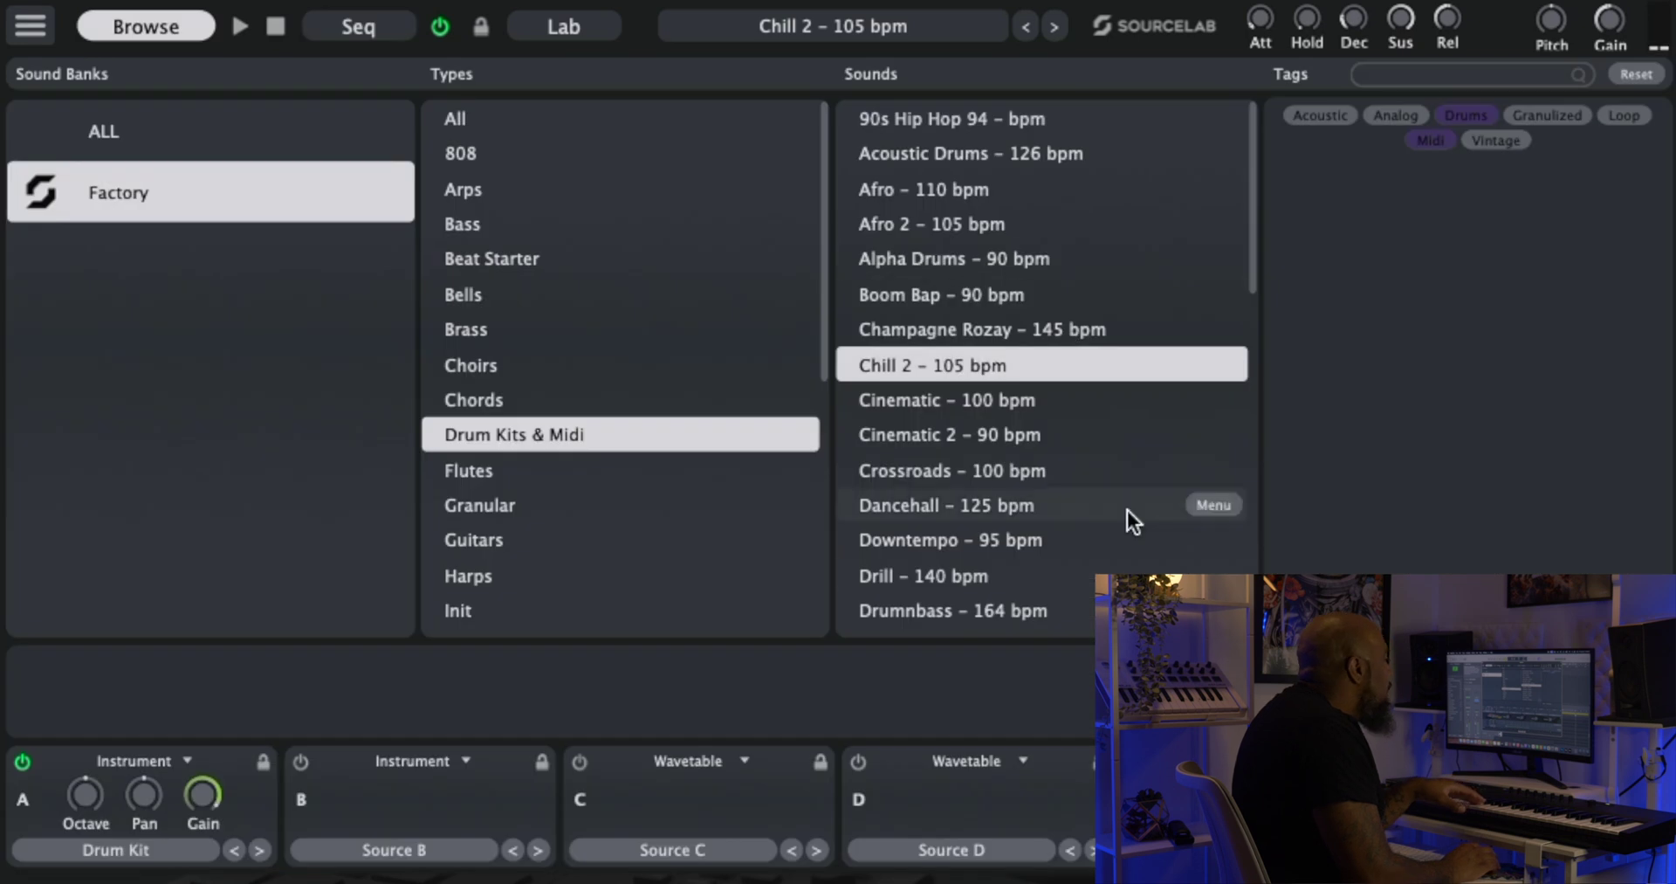
scroll(965, 400, down, 1)
scroll(969, 406, up, 1)
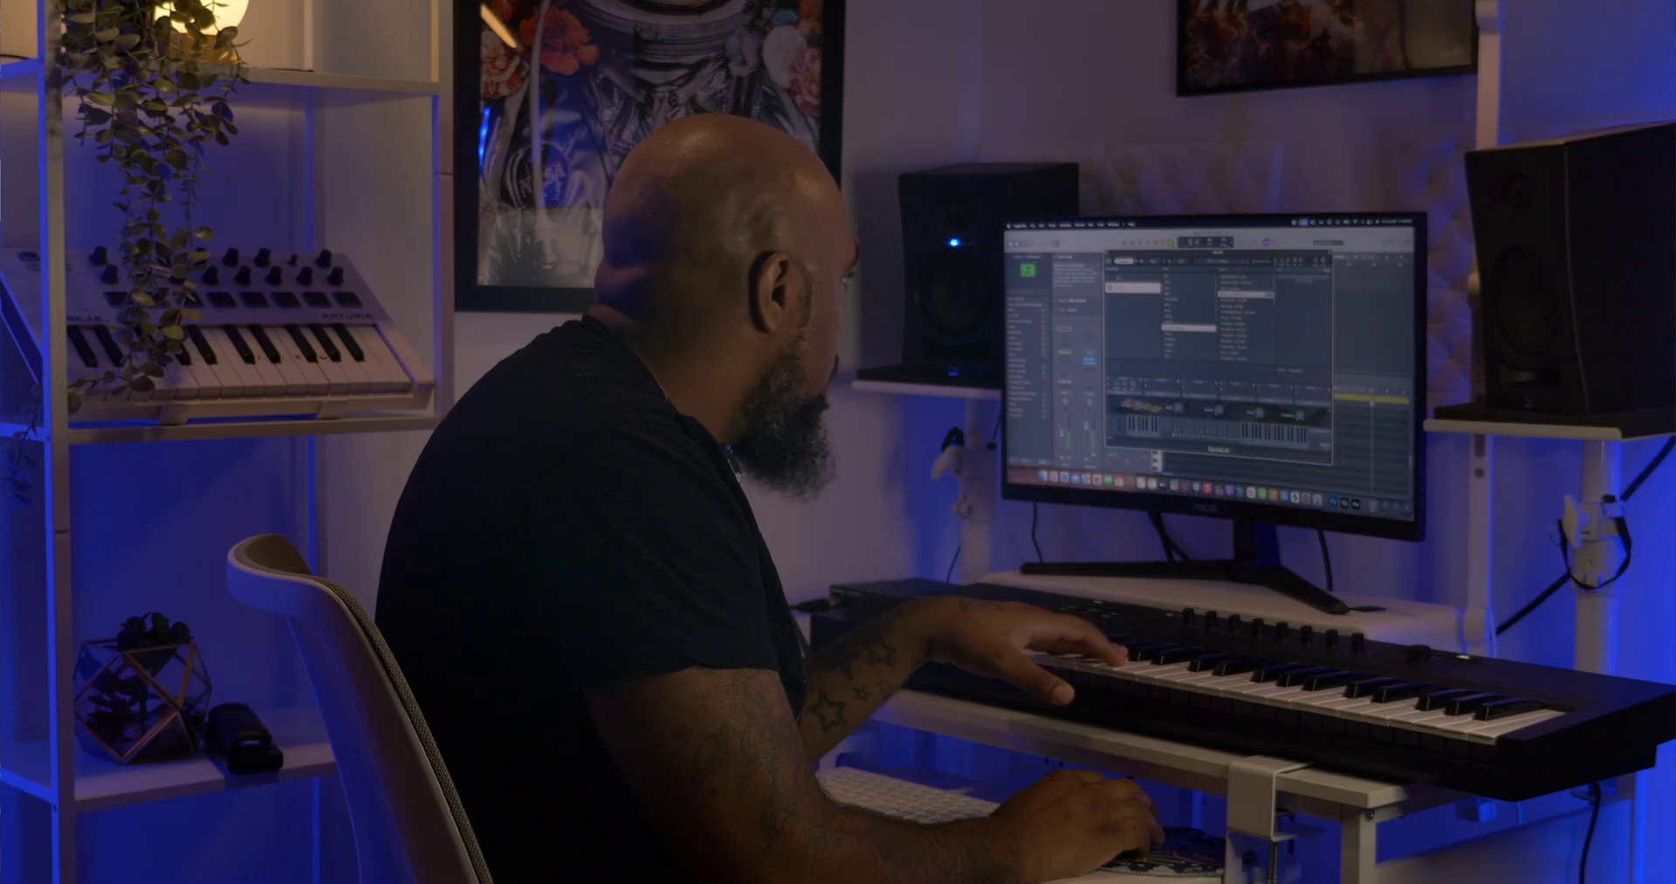
Audition the Afro 2 - 105 bpm, Downtempo - 95 bpm and House - 124 bpm drum kits.
click(1021, 660)
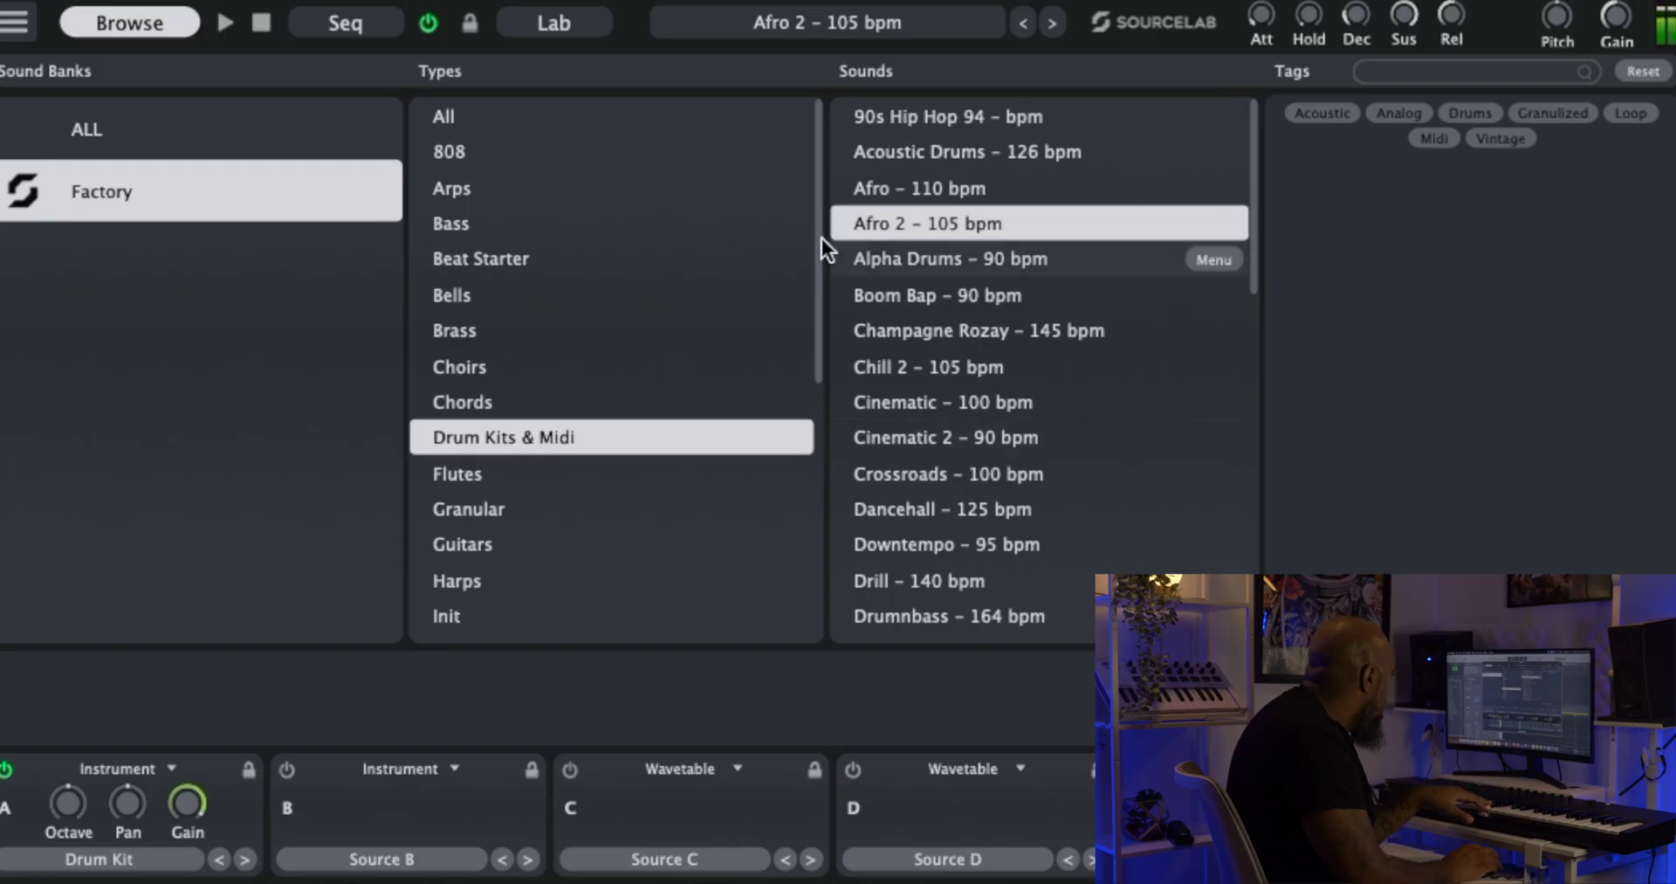
click(961, 549)
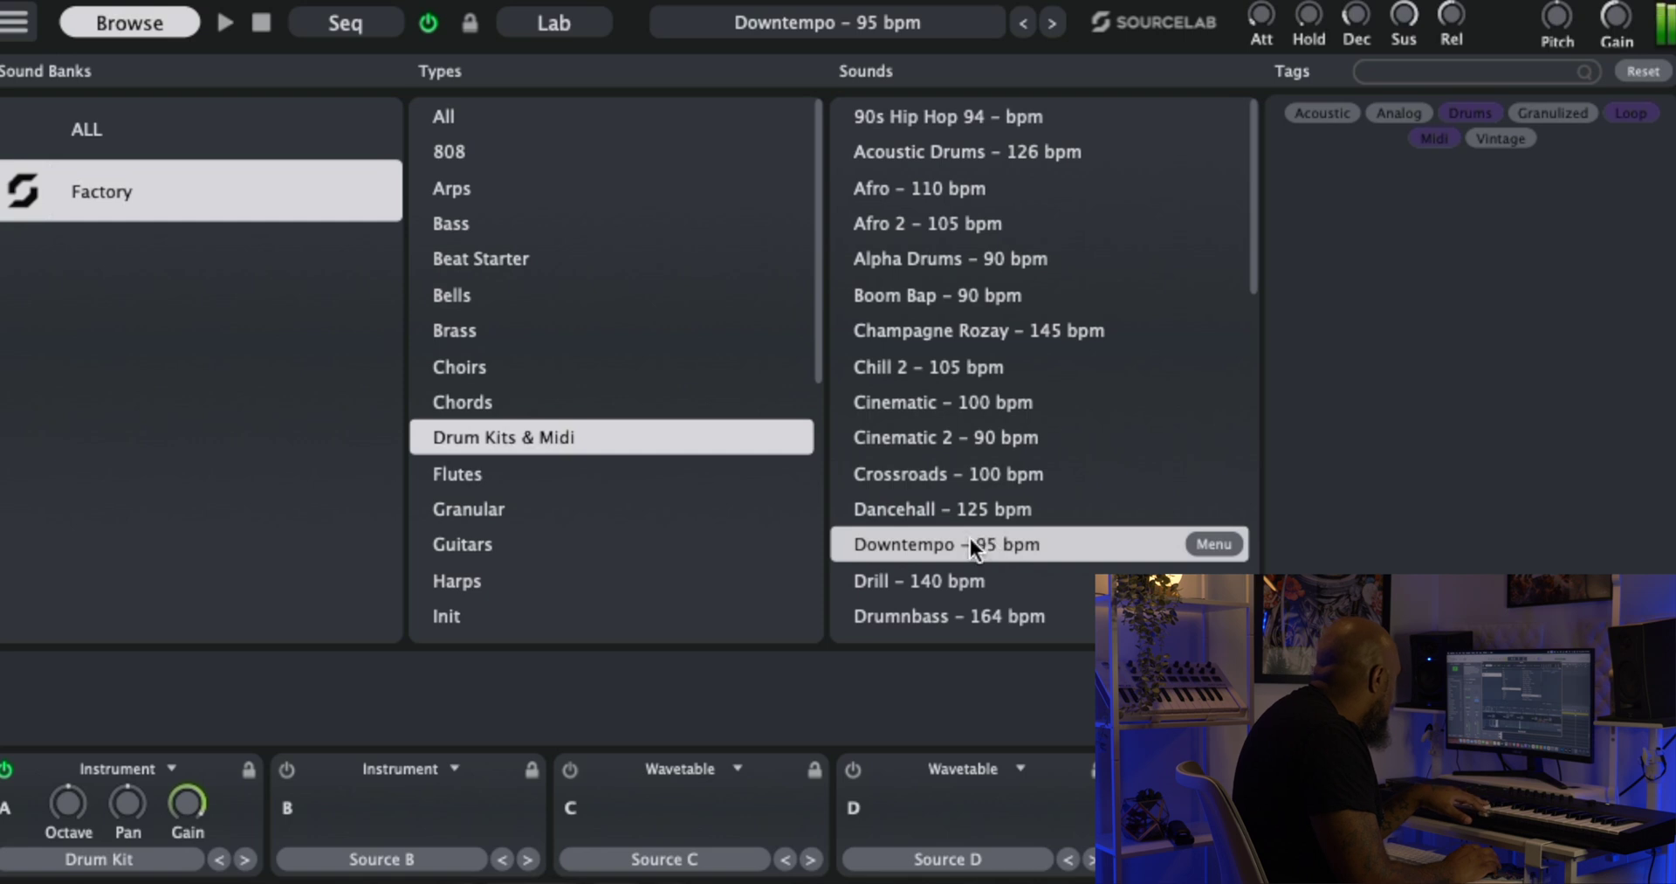
scroll(971, 538, down, 5)
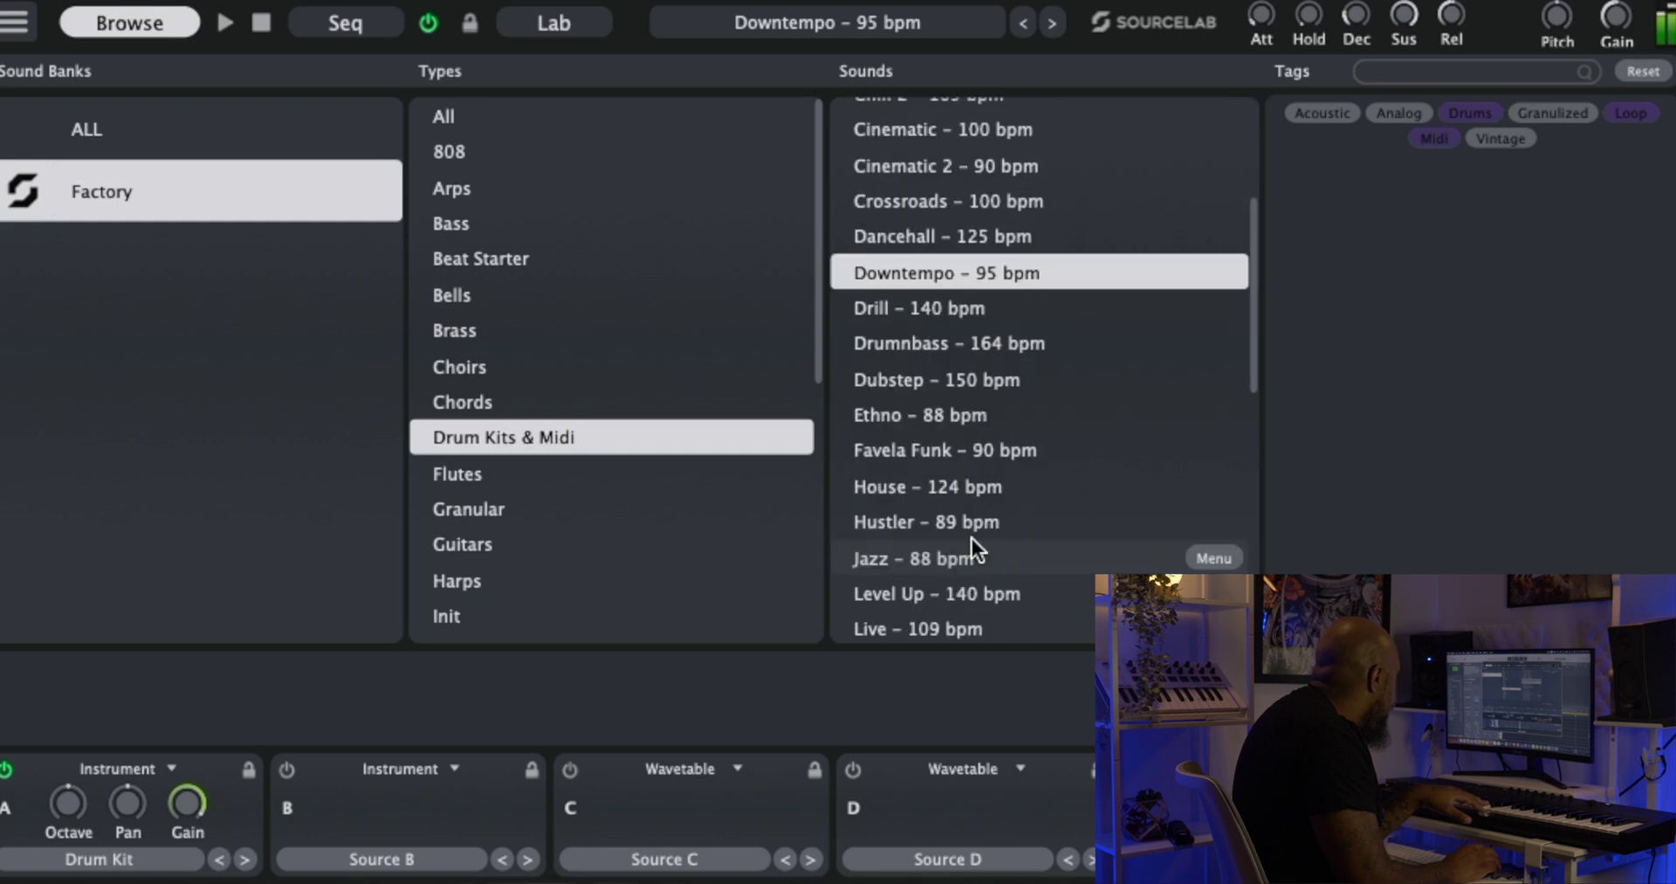
click(991, 489)
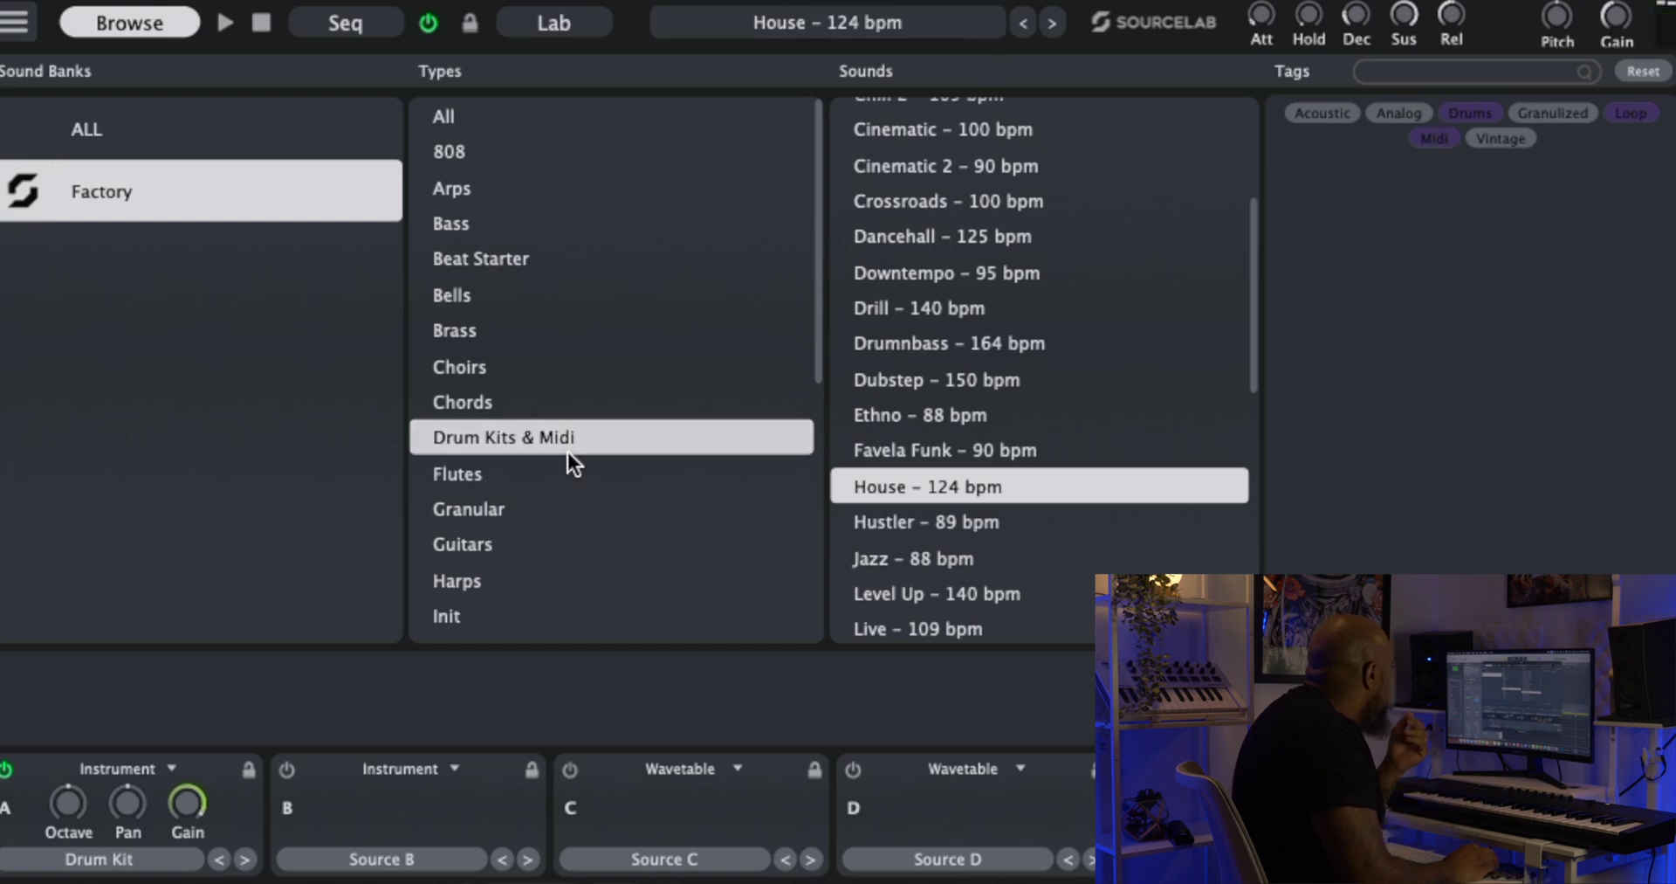
Reset the filters within the Vocal type and audition Snow - 100 bpm, Opp - 130 bpm and Mood - 130 bpm.
scroll(591, 556, down, 5)
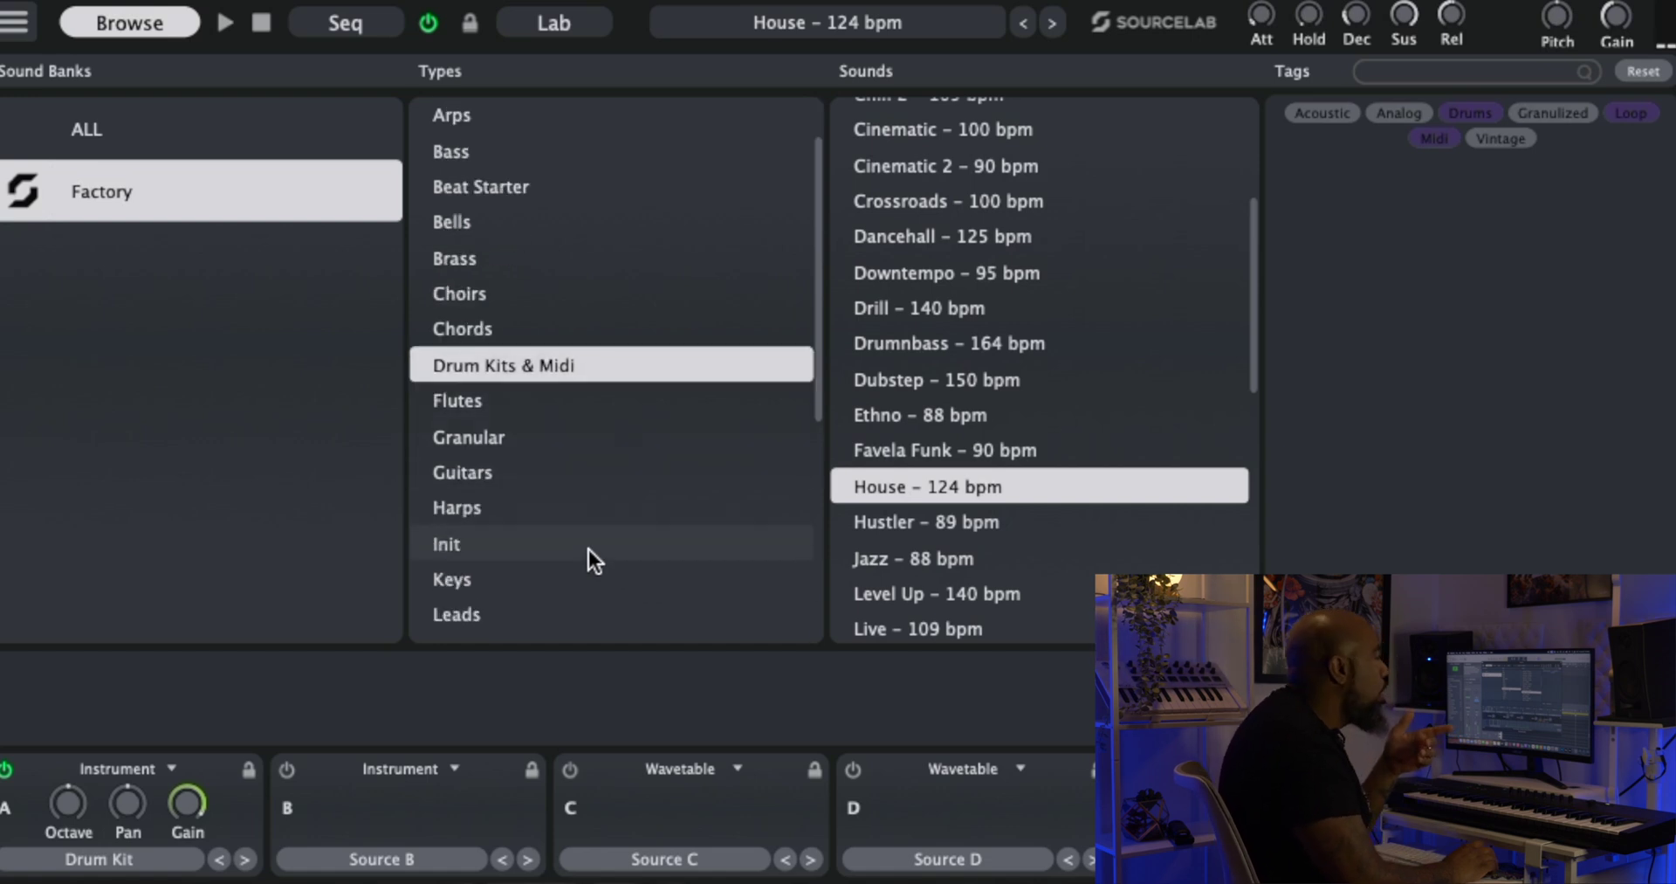
click(536, 627)
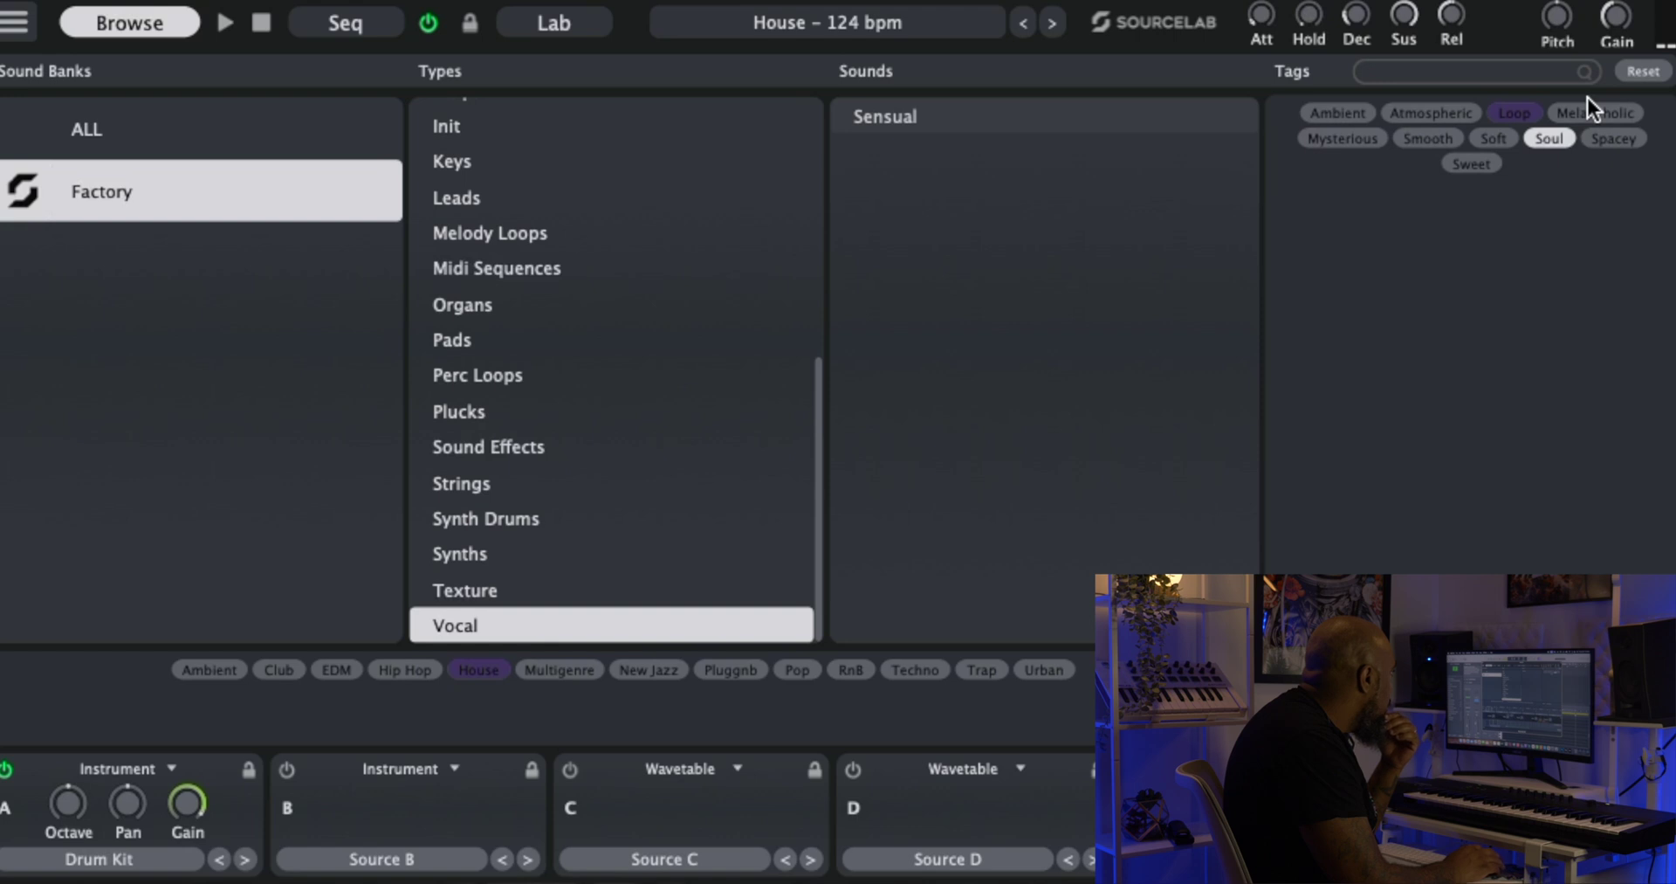
click(1643, 70)
click(922, 414)
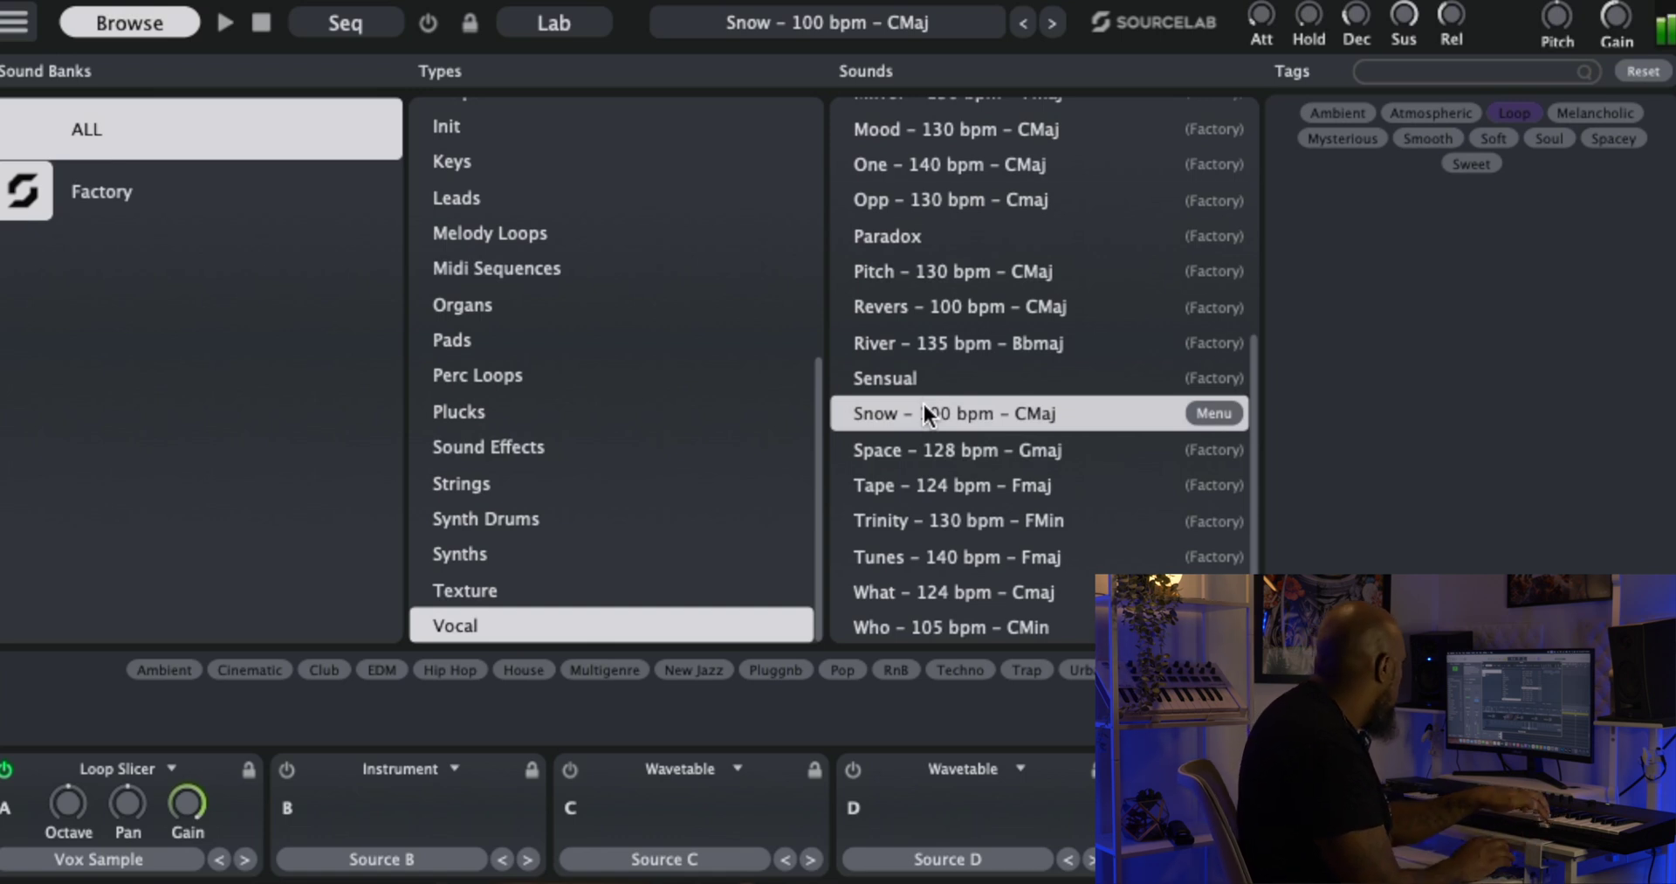
click(901, 201)
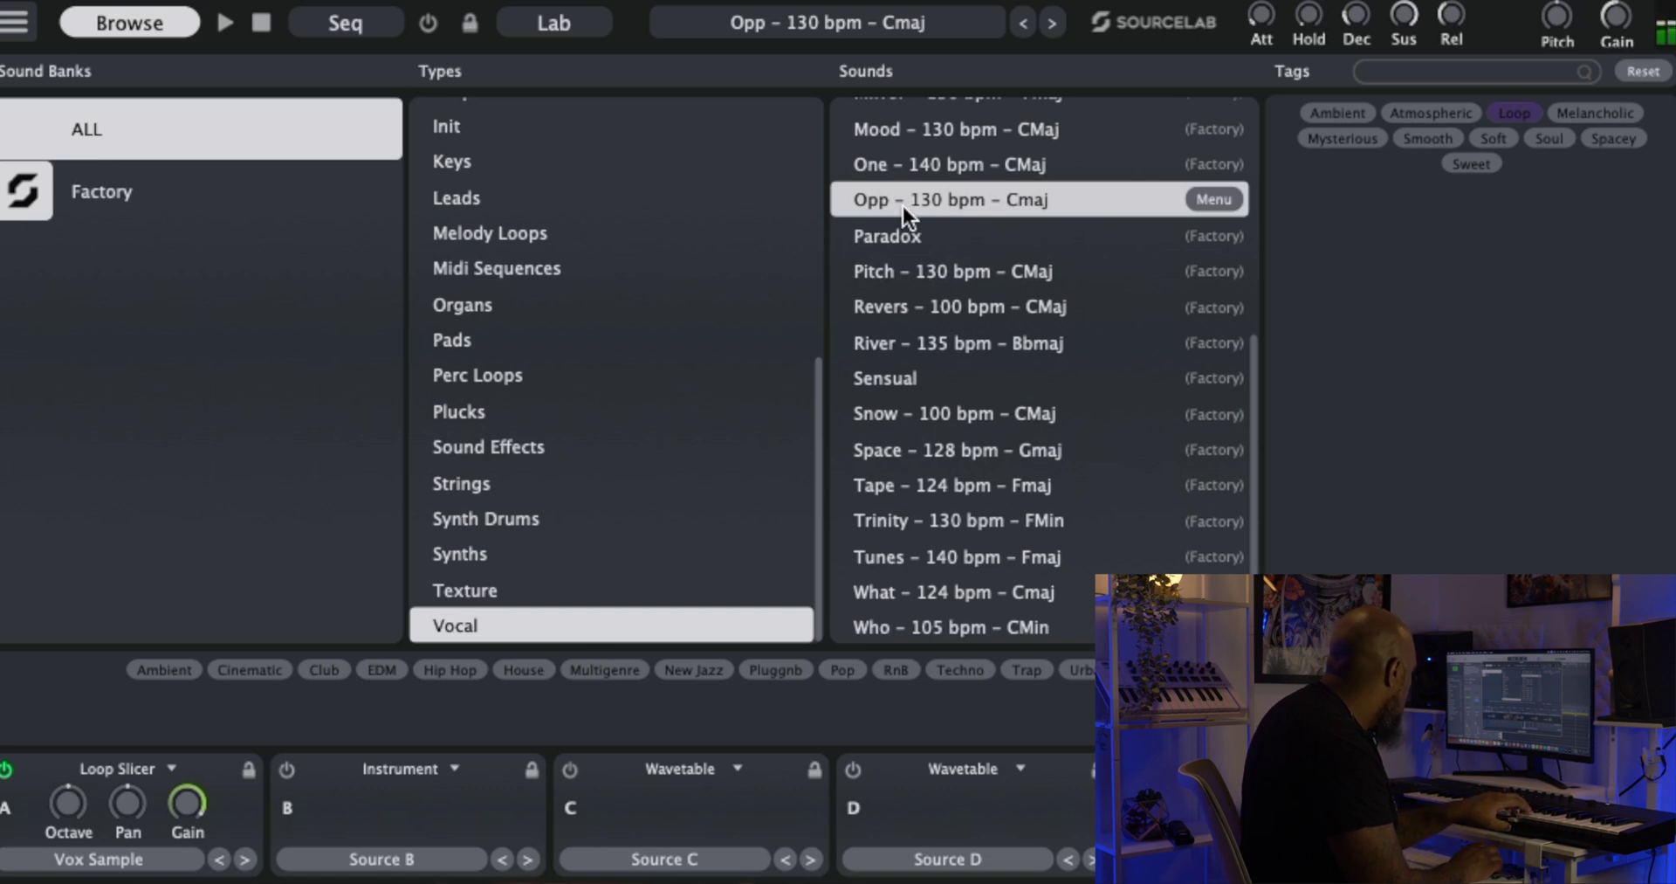
click(979, 129)
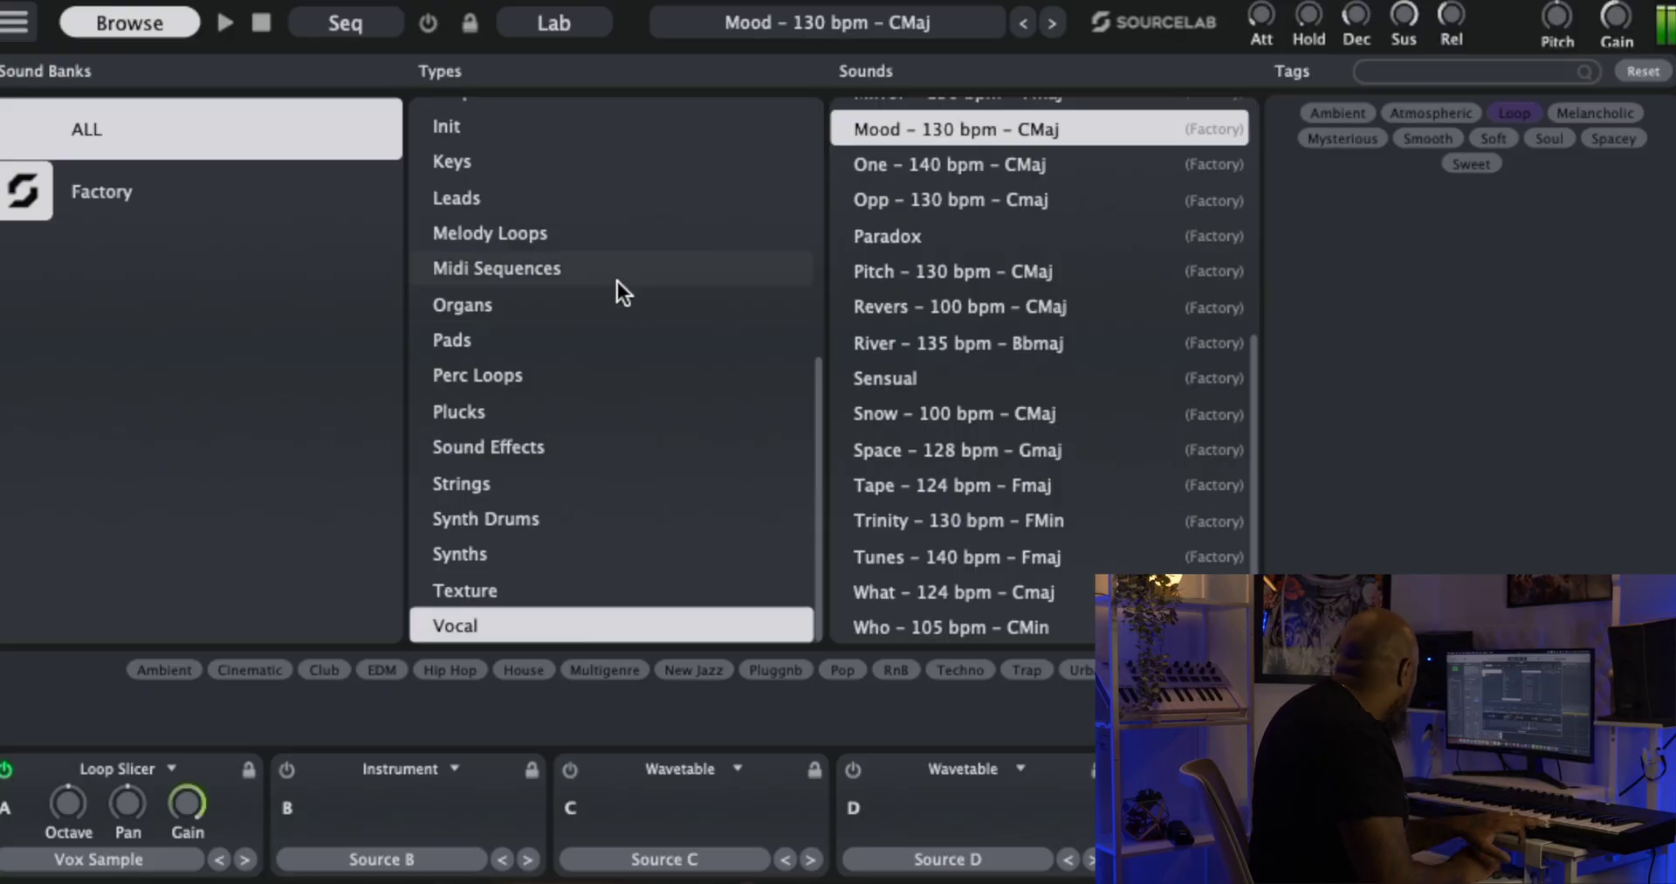
Audition the Duduk, Ethnic Flute, Nay Long, Nay Fast, Sentimental Flute and Aladdin presets of the Flutes type.
scroll(616, 281, up, 10)
click(558, 448)
click(946, 325)
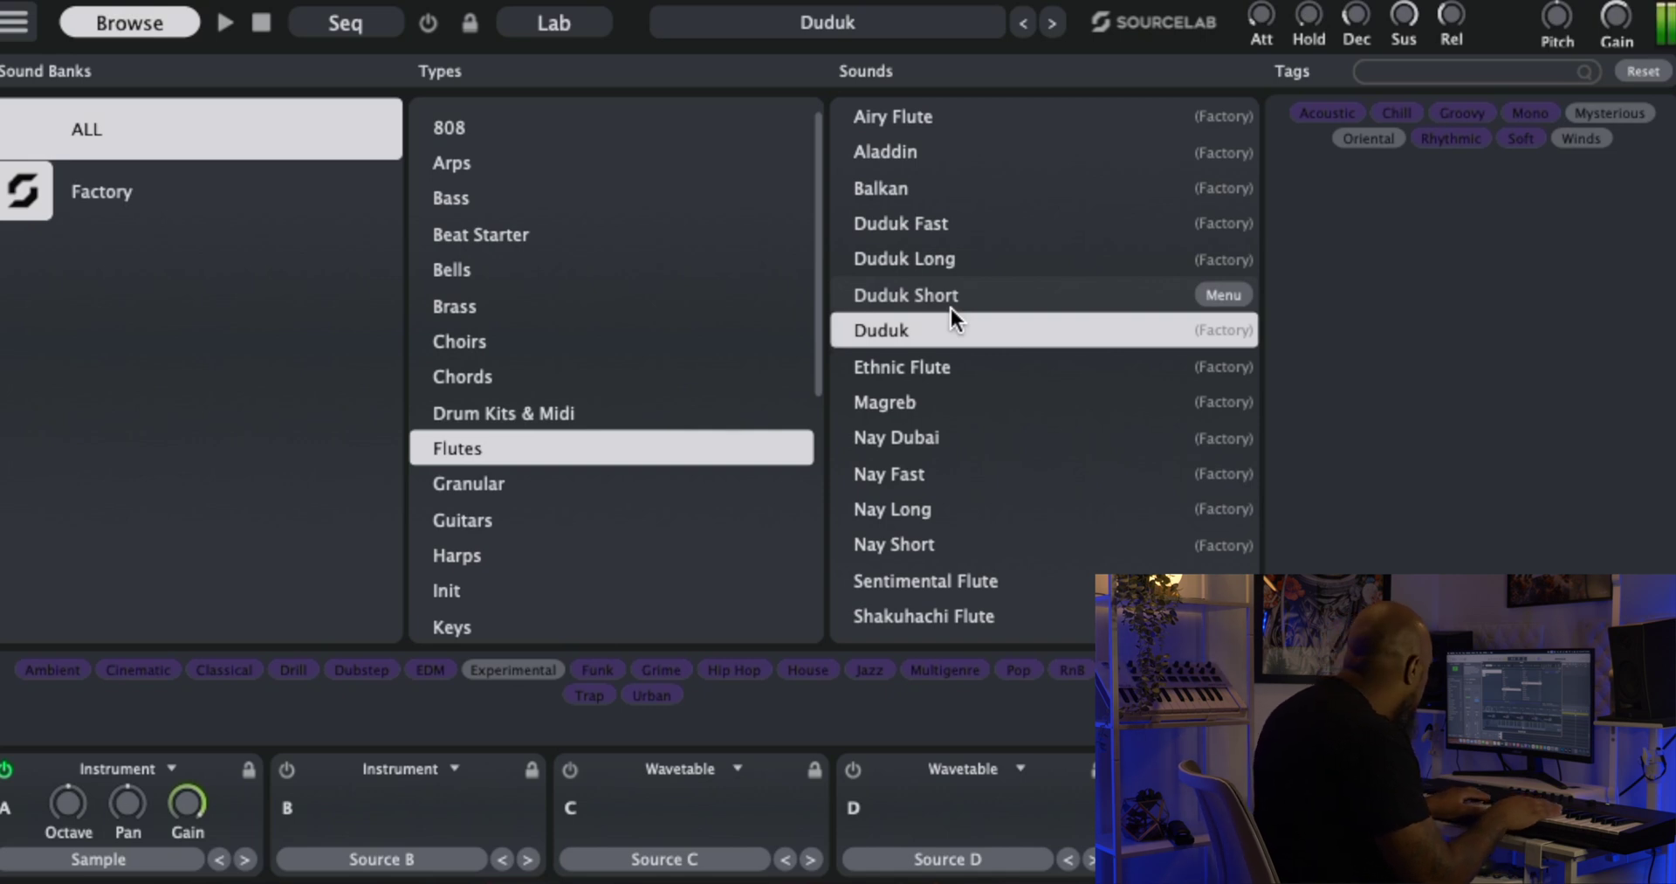
click(1081, 362)
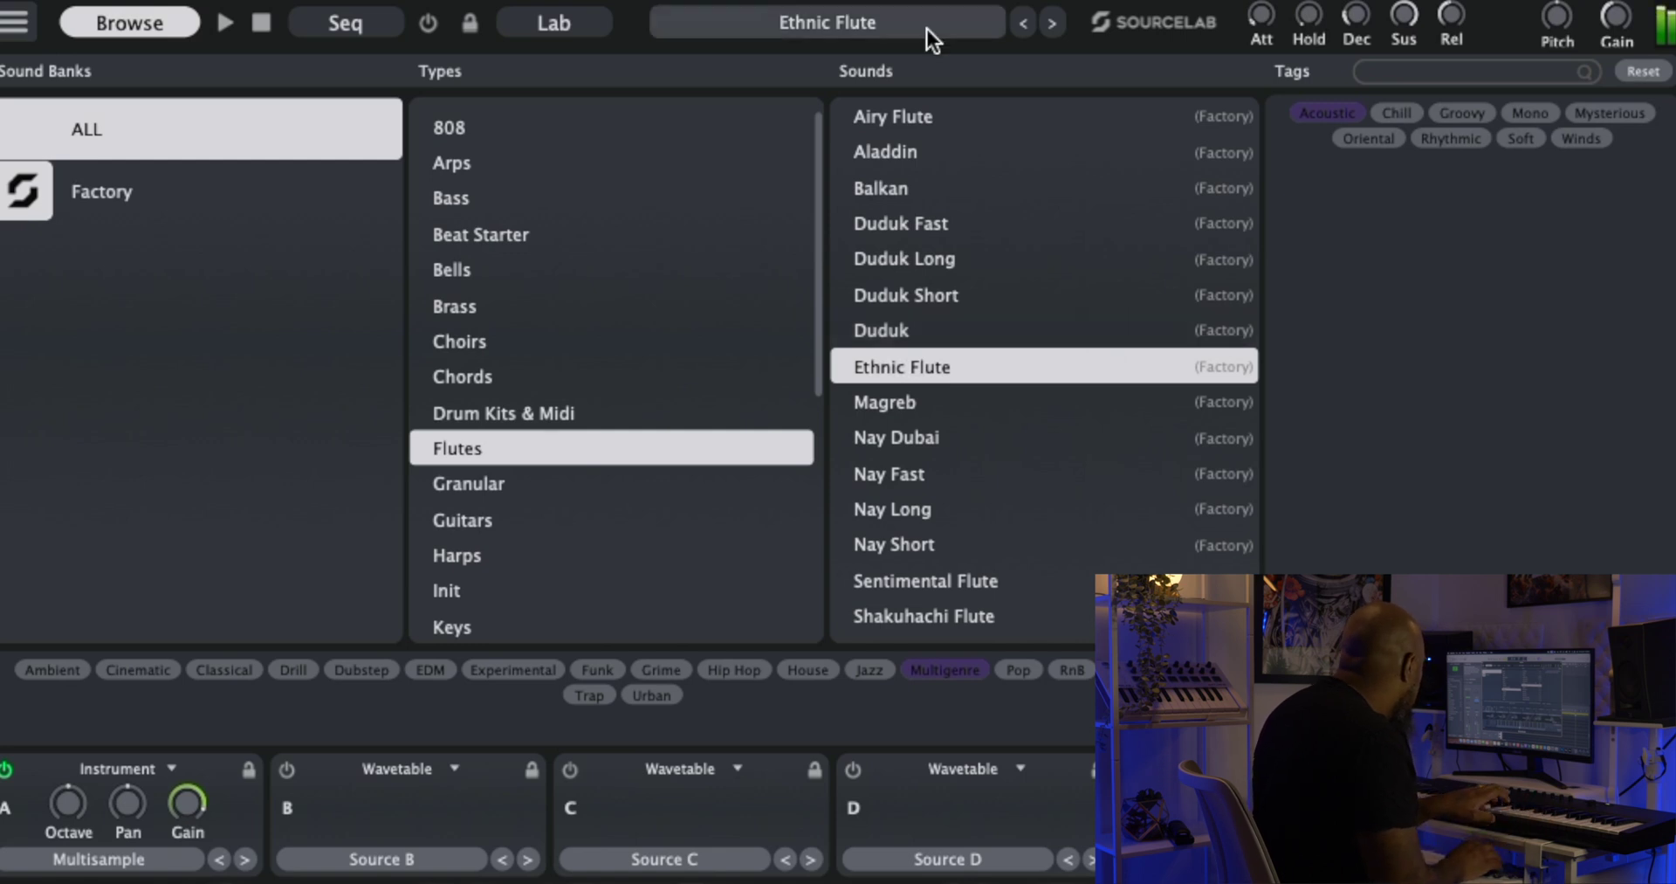
click(898, 500)
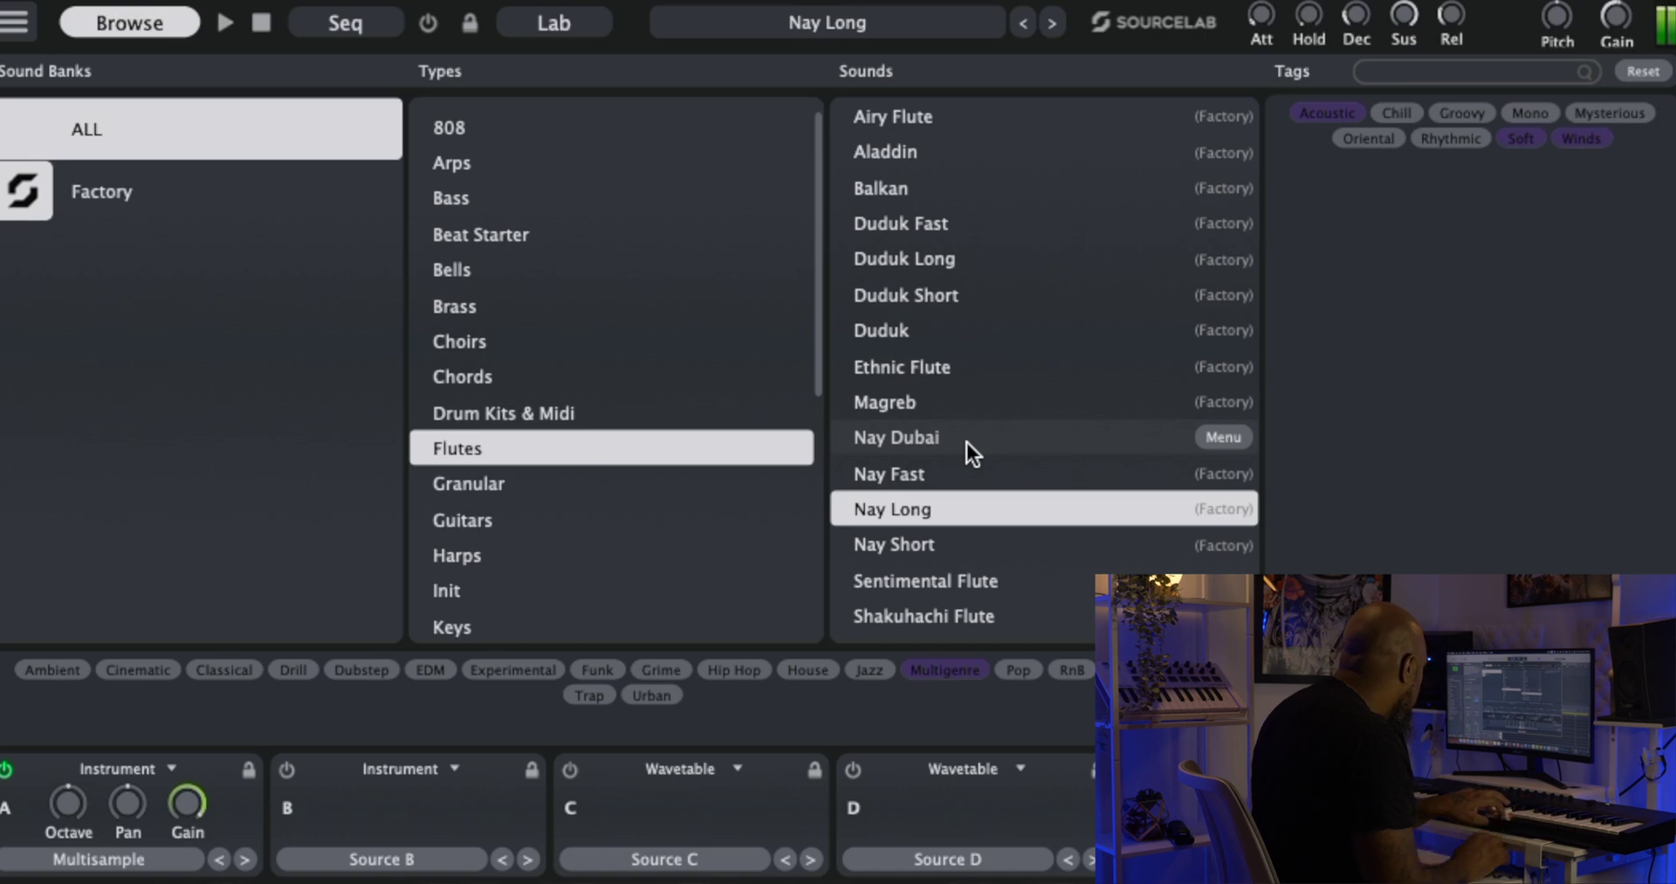
click(919, 479)
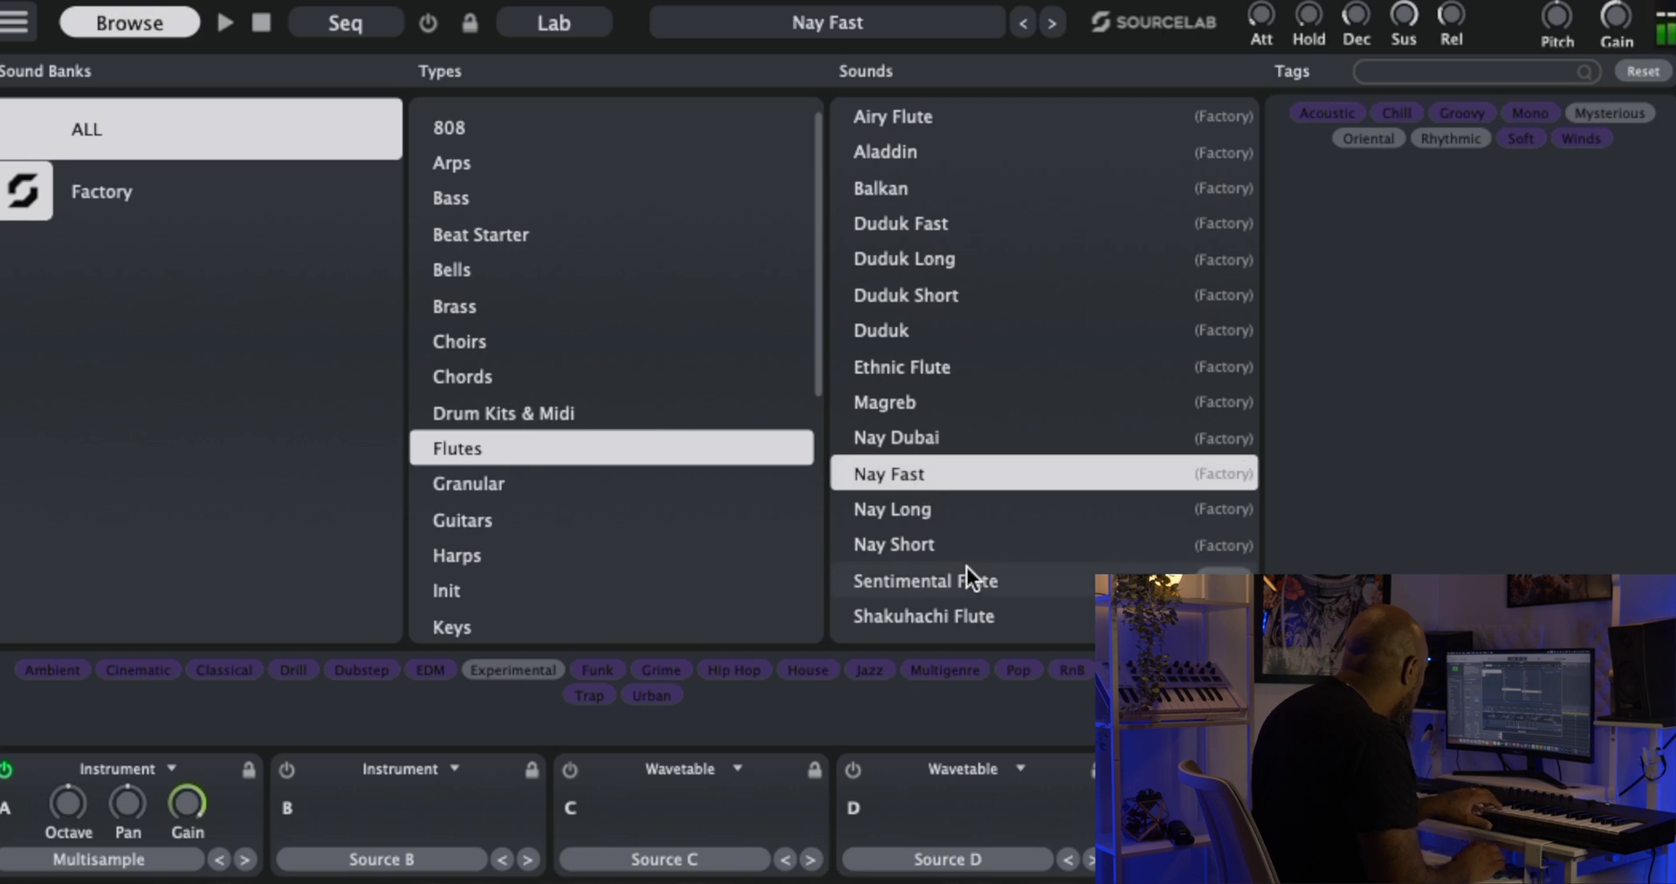
click(1030, 584)
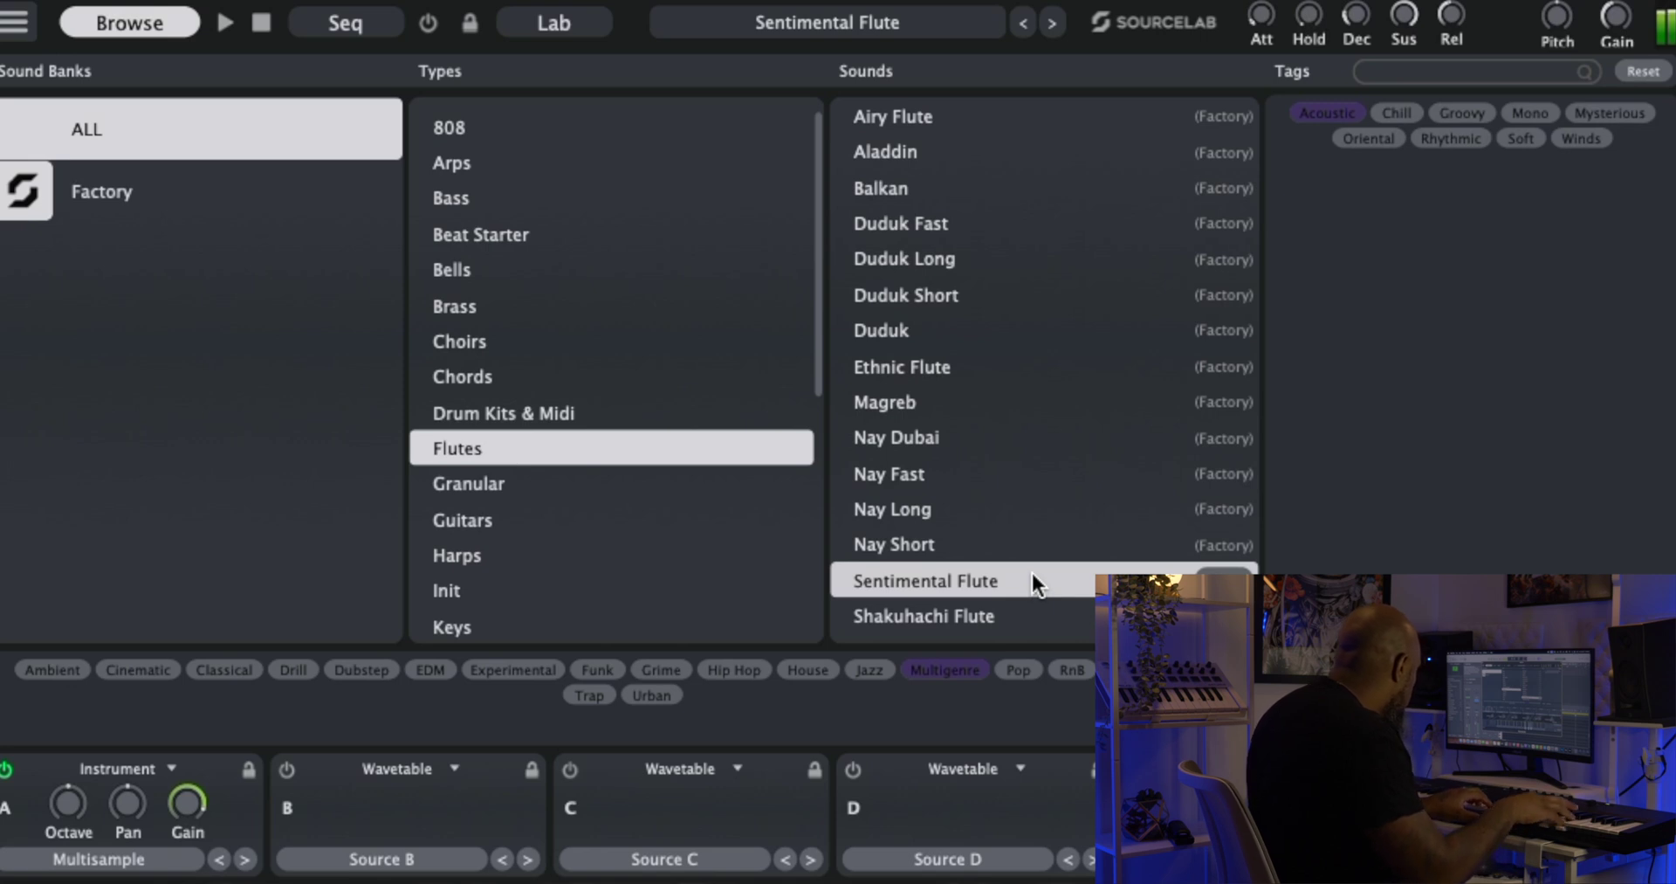
click(1011, 154)
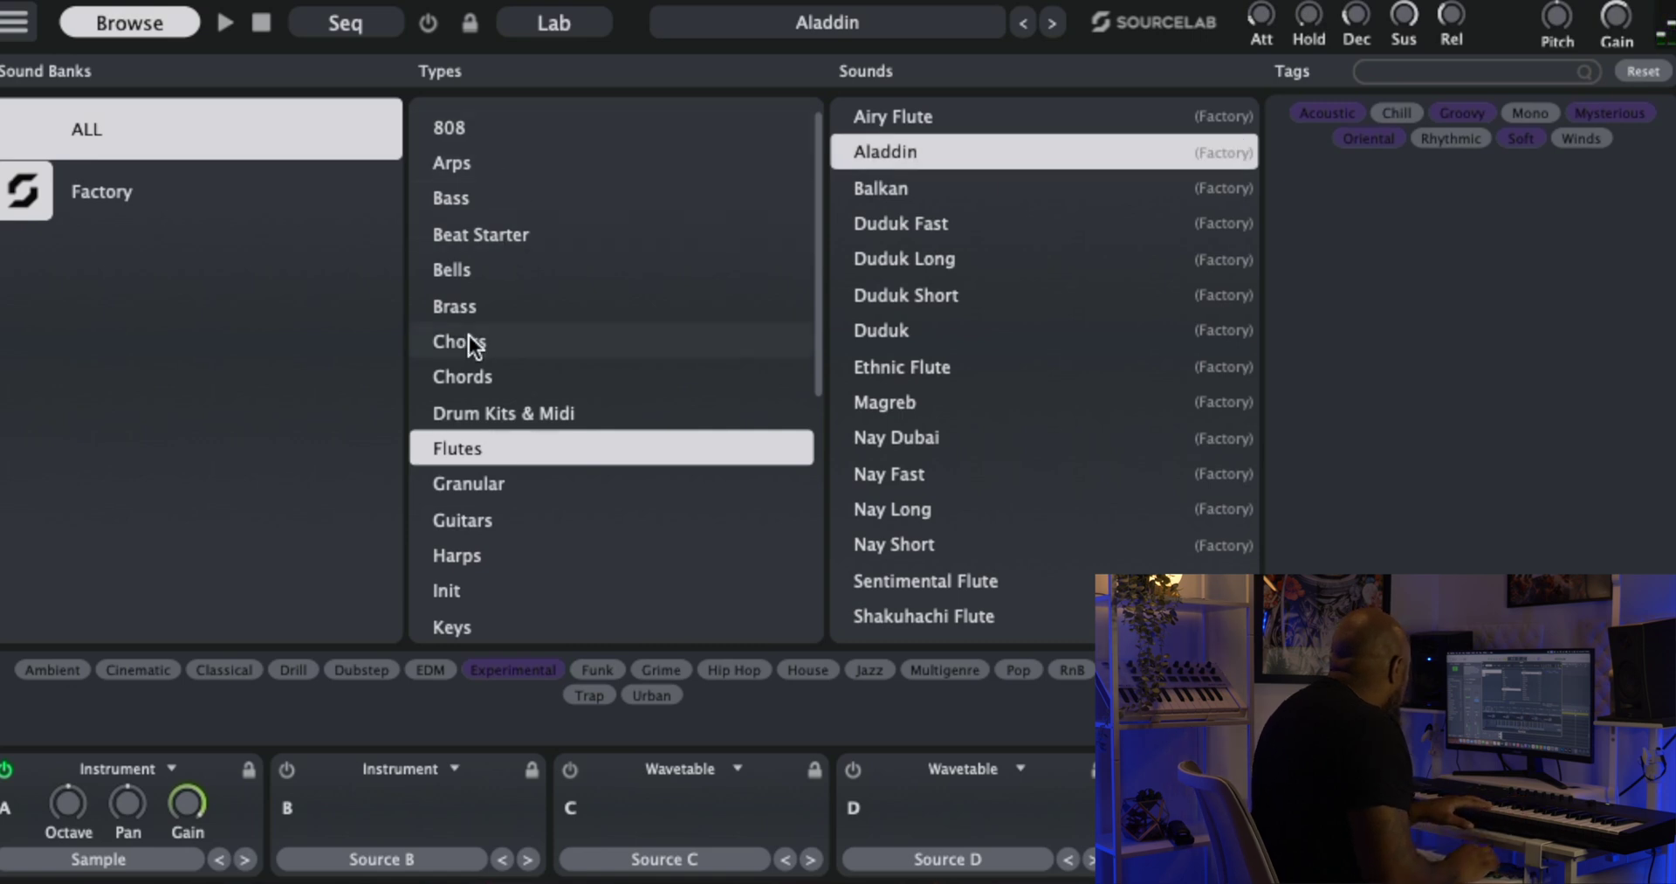
Audition Brass type presets from Brass Wave through Cool Brass and Creamy Brass, ending with Drake.
click(500, 308)
click(971, 374)
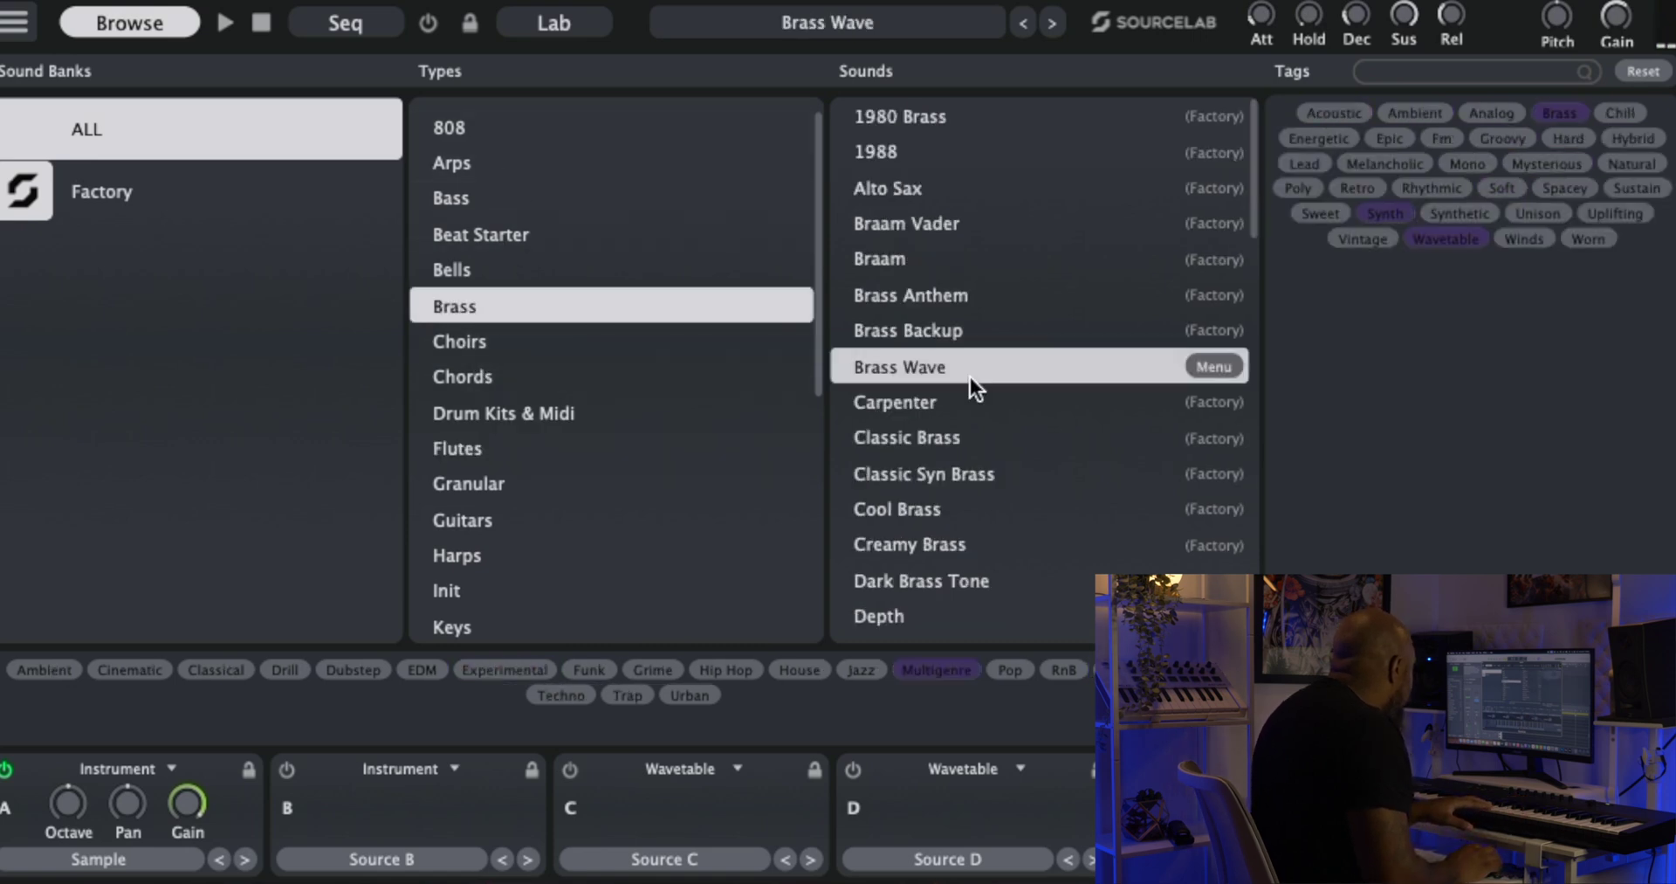
key(Down)
key(Down)
key(Down)
key(Down)
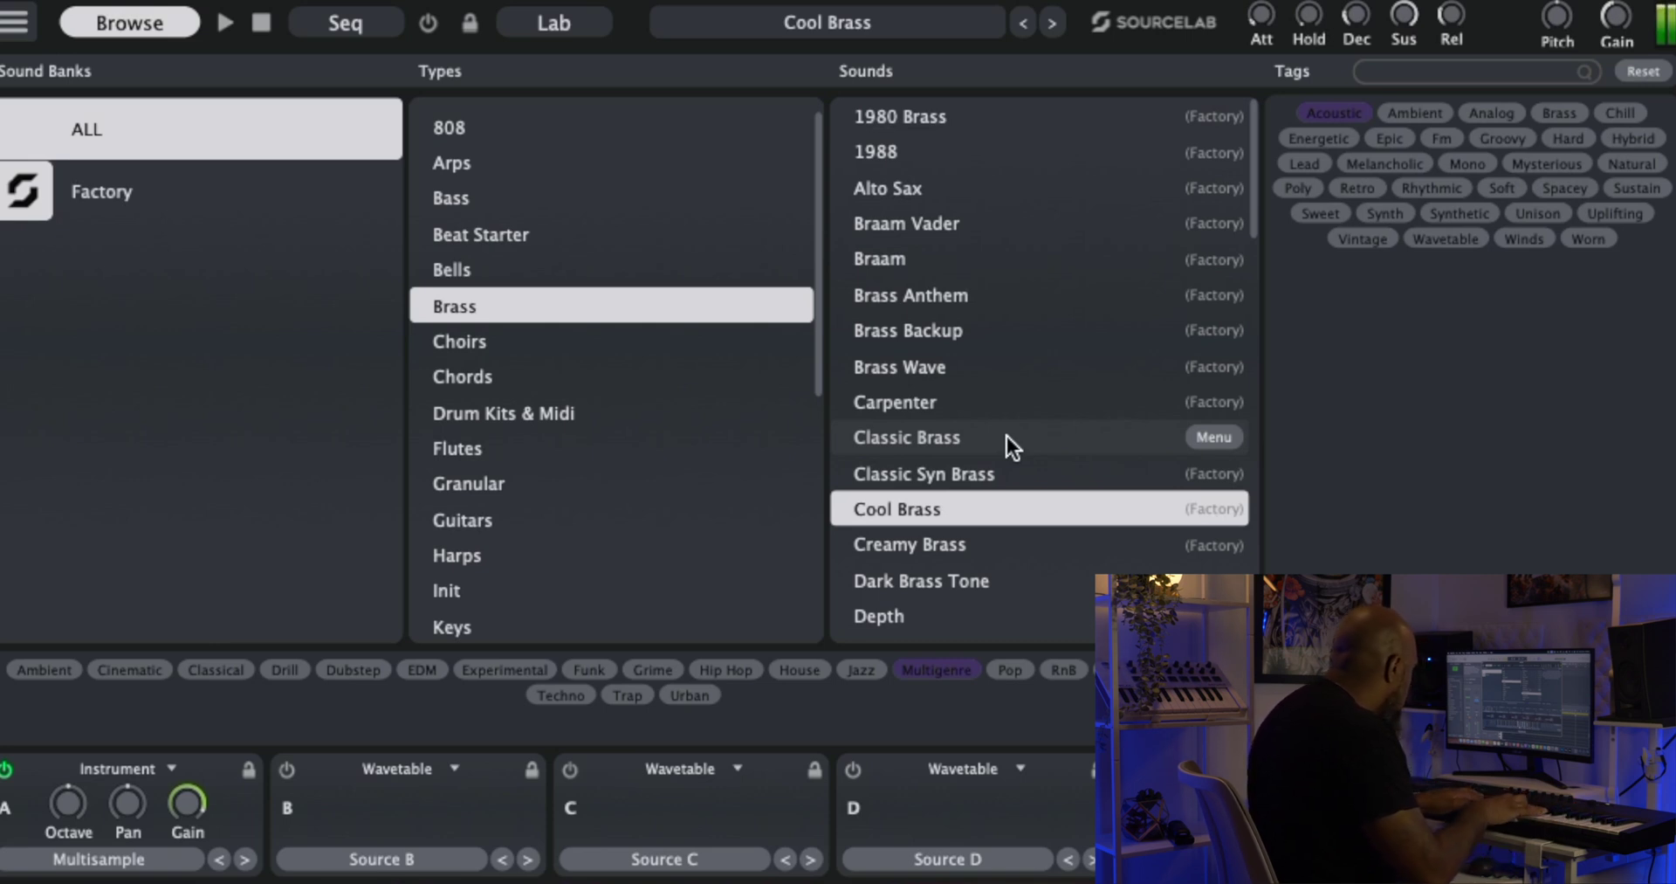
key(Down)
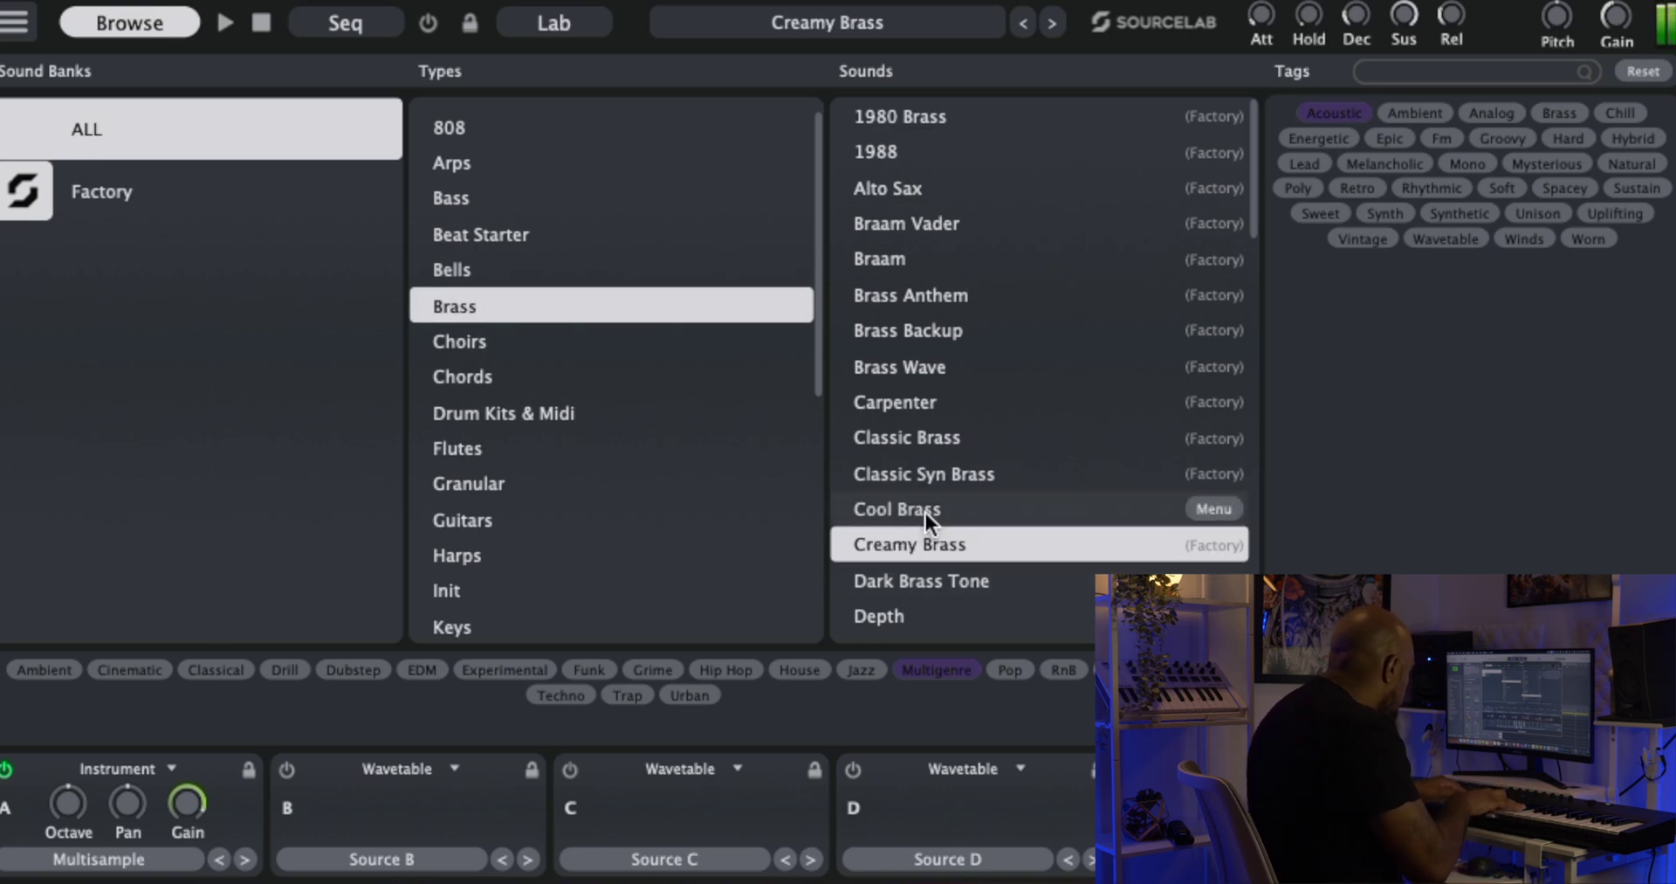
scroll(1028, 616, down, 1)
click(1029, 627)
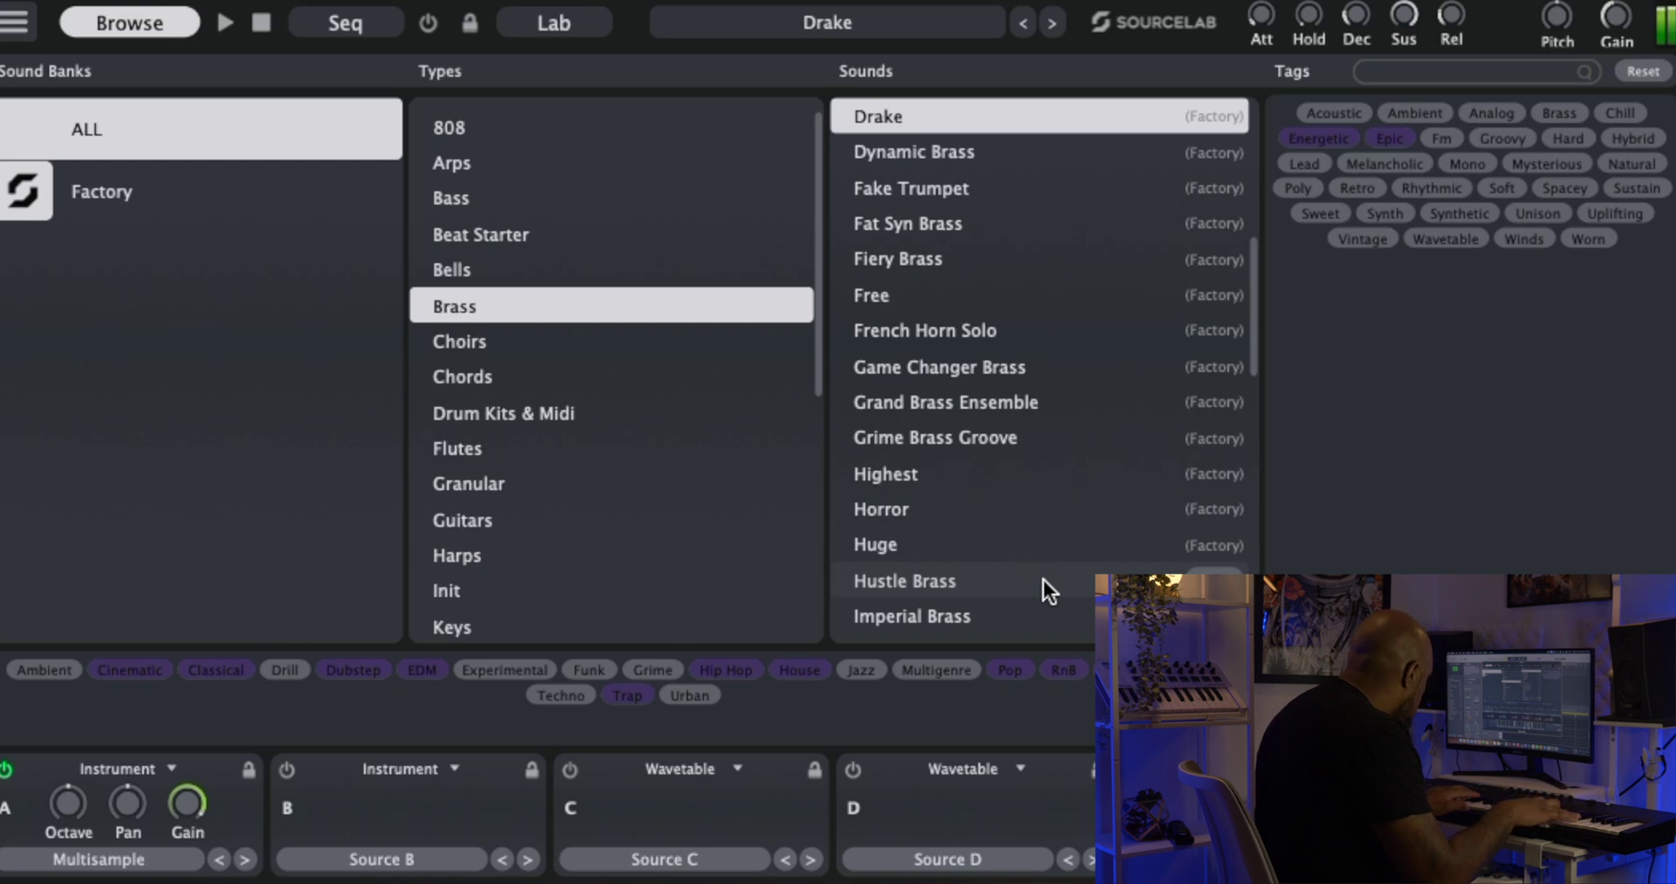
Audition the Get Around, Glass Piano and Hyrule presets of the Keys type.
scroll(564, 527, down, 1)
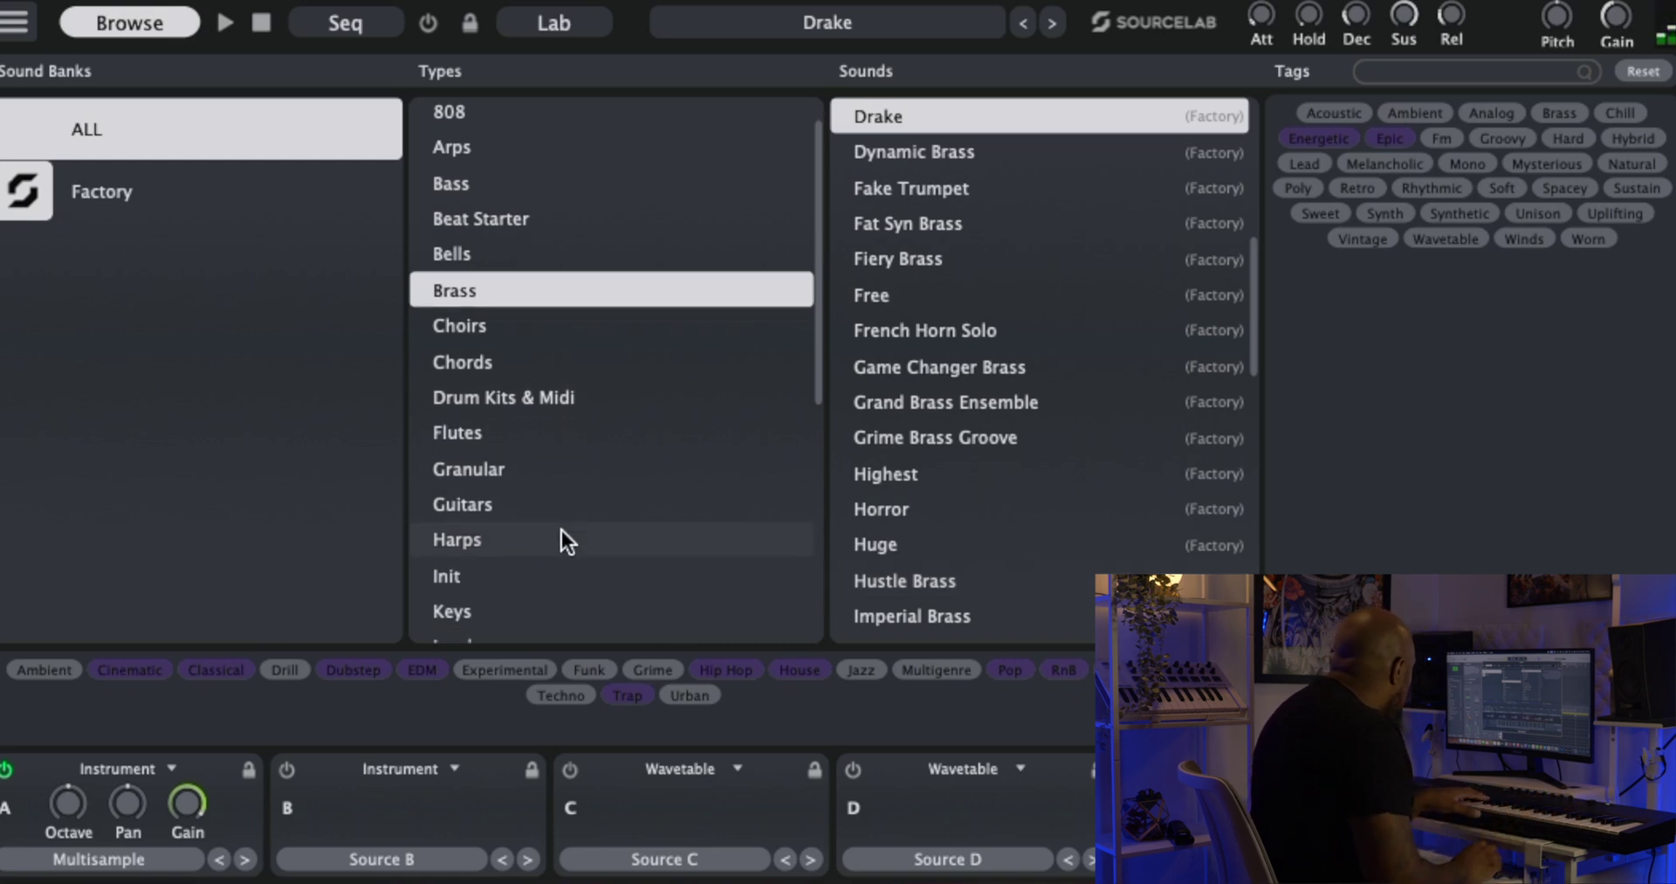
scroll(562, 497, down, 5)
click(569, 401)
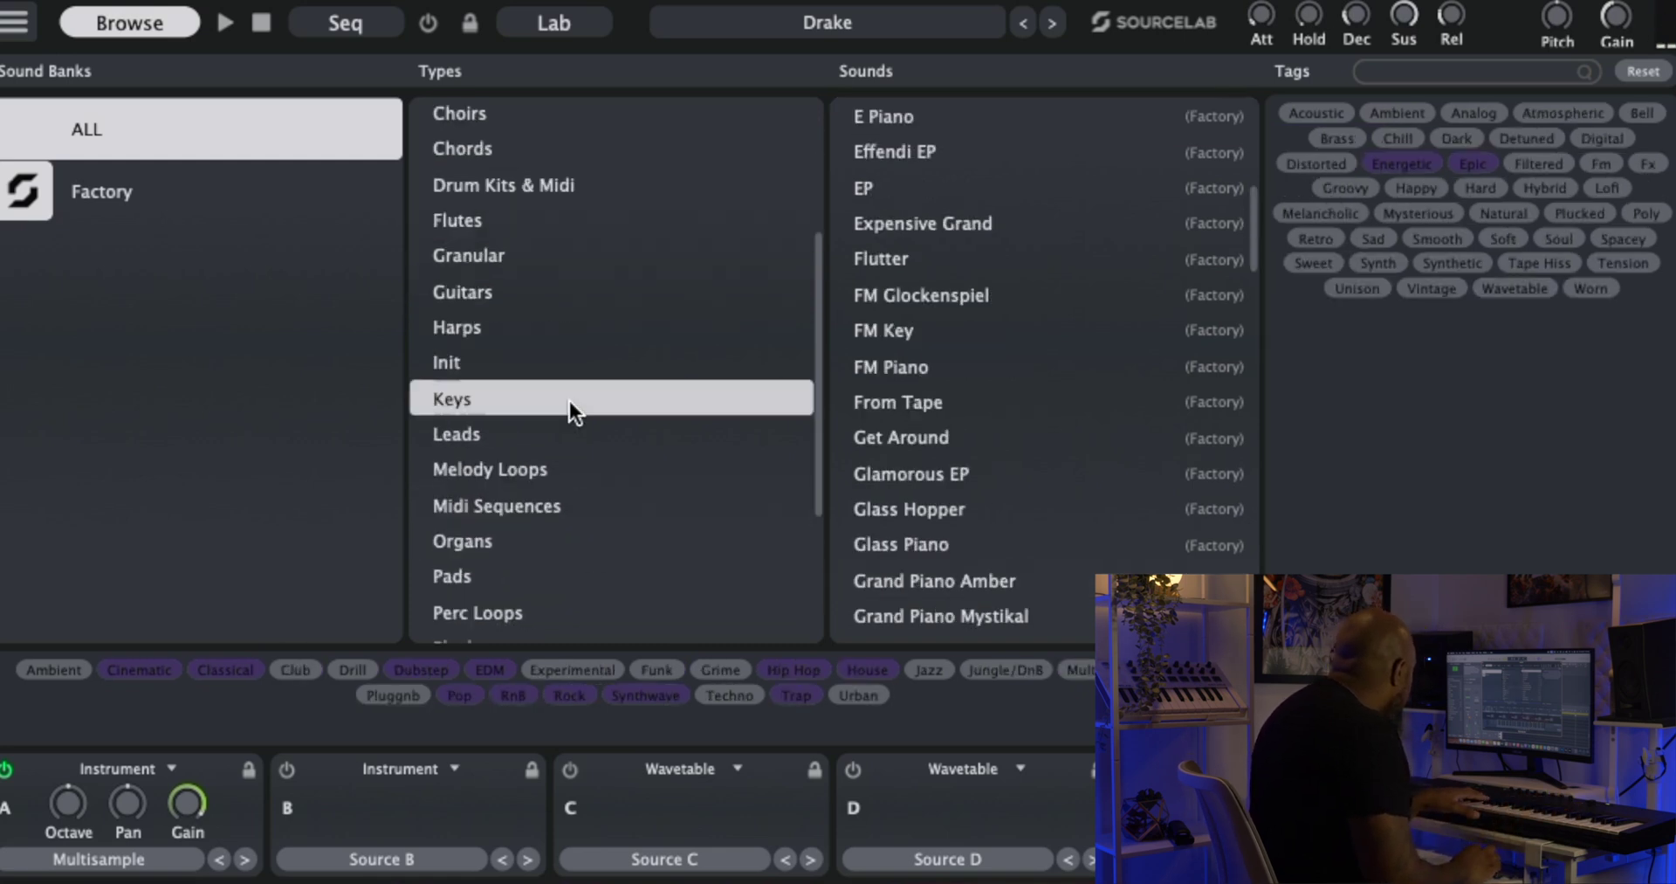
click(1055, 437)
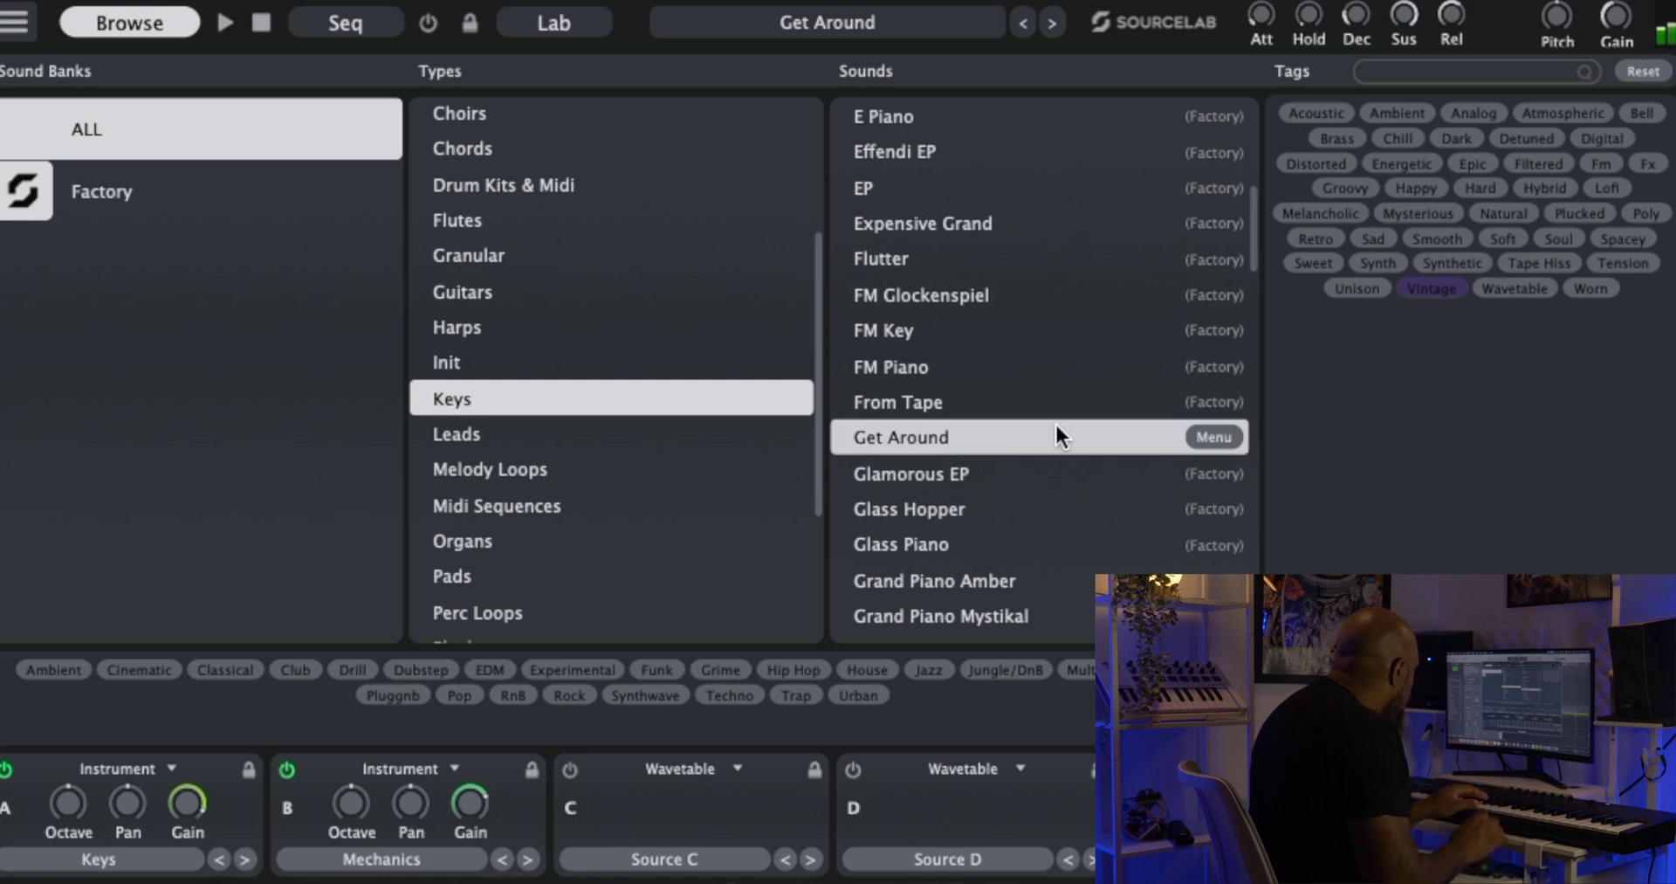
click(1058, 544)
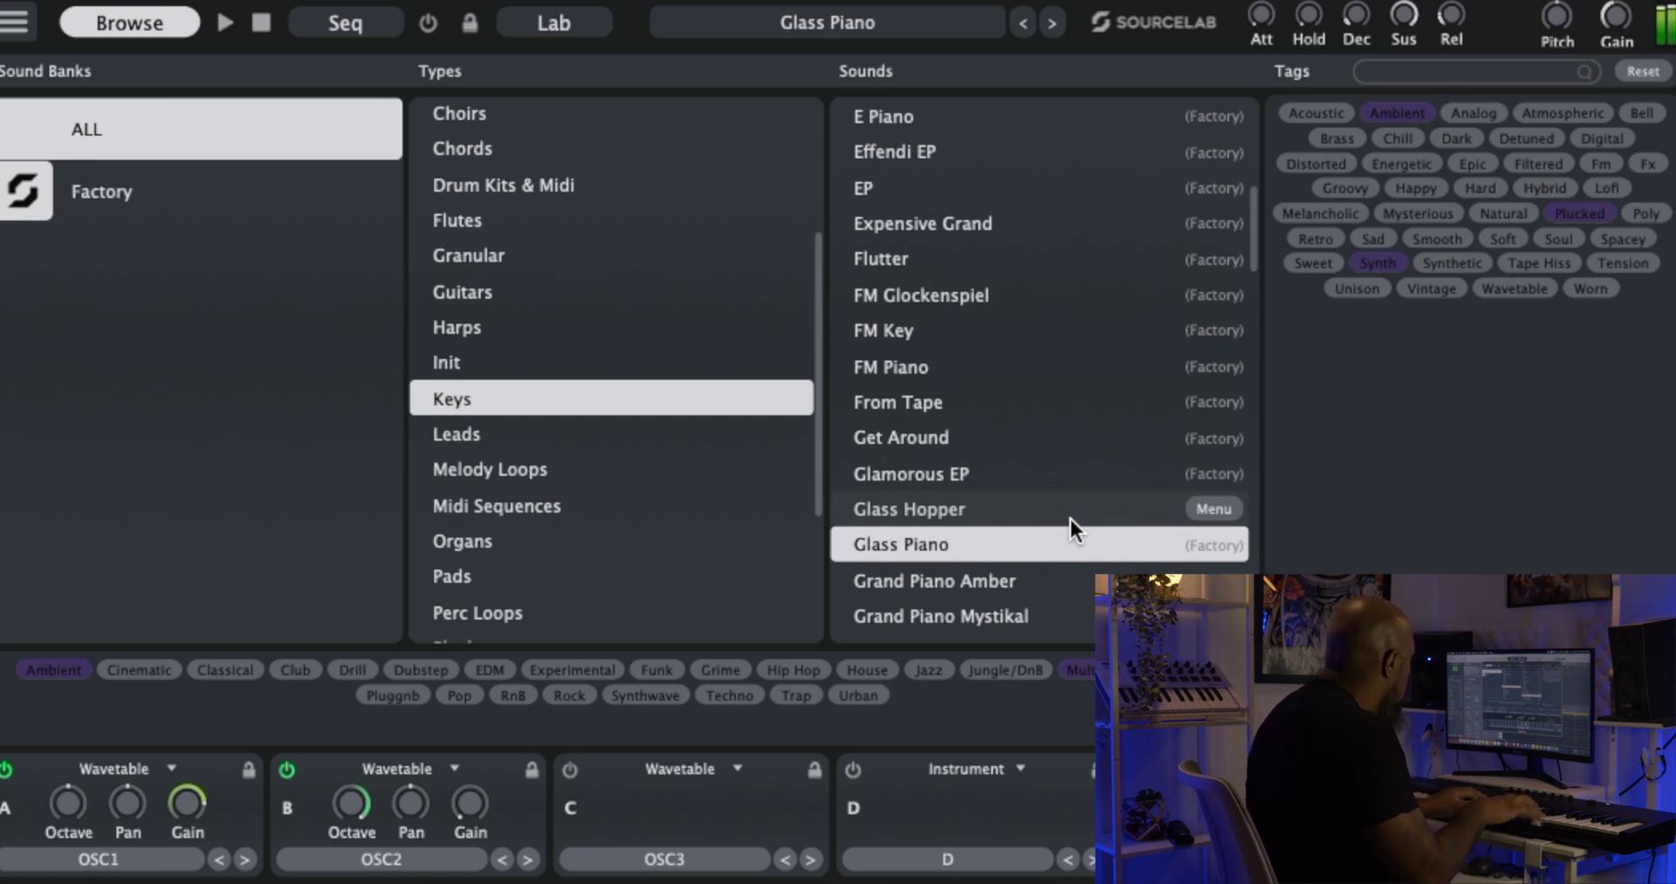
scroll(1022, 517, down, 5)
click(980, 517)
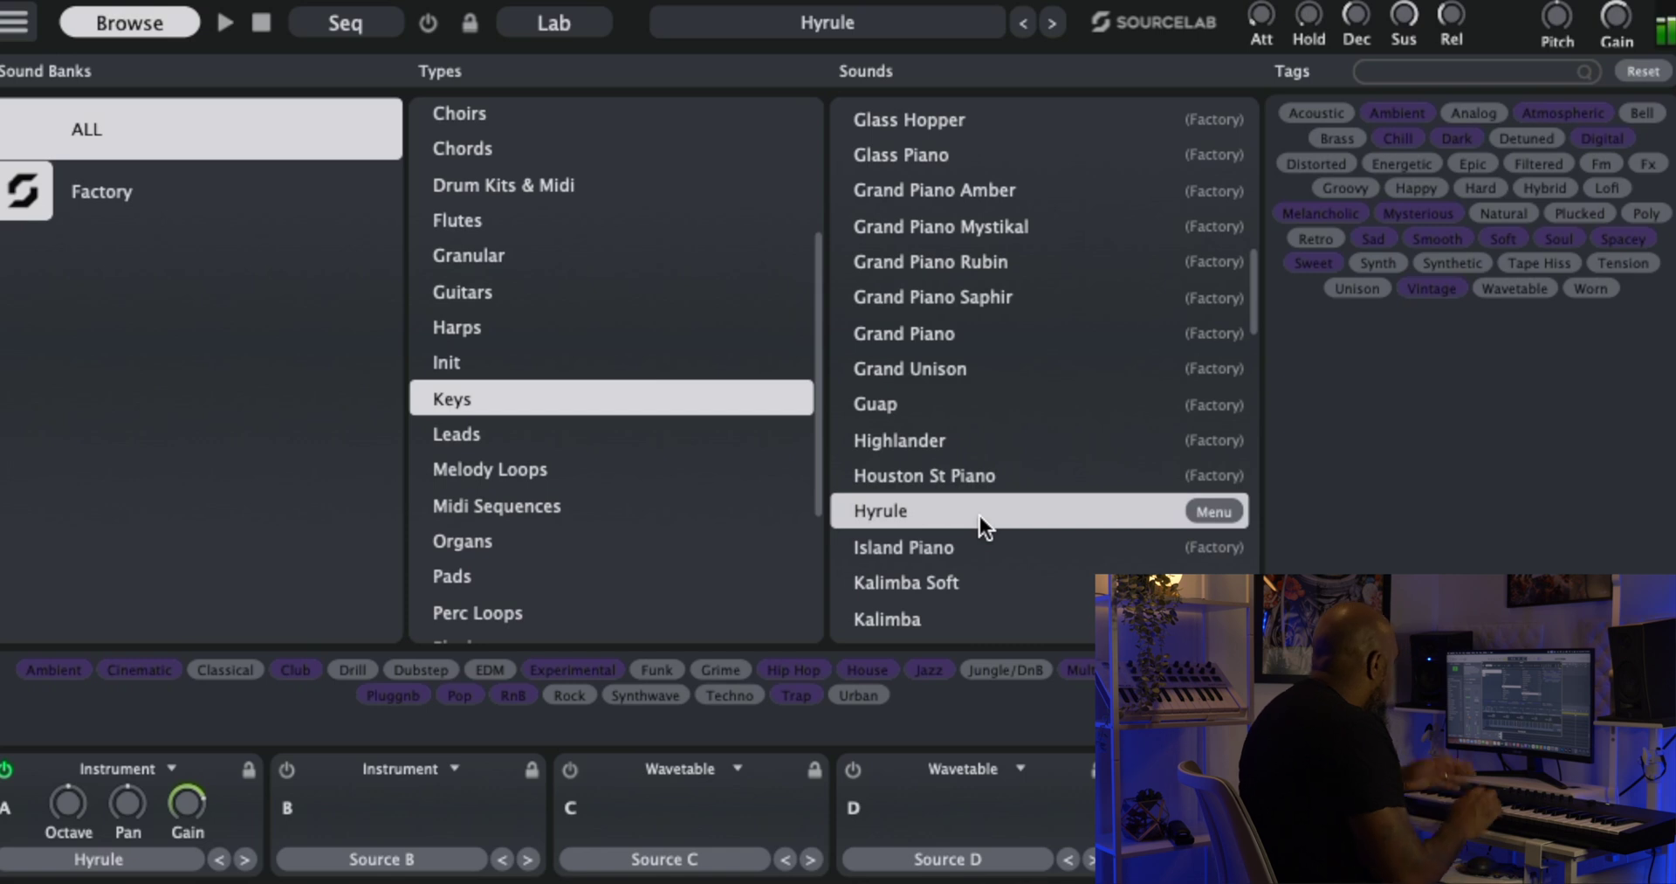
Audition Church Organ from the Organs type and Basic Synth Pad1 from the Pads type.
scroll(637, 384, down, 5)
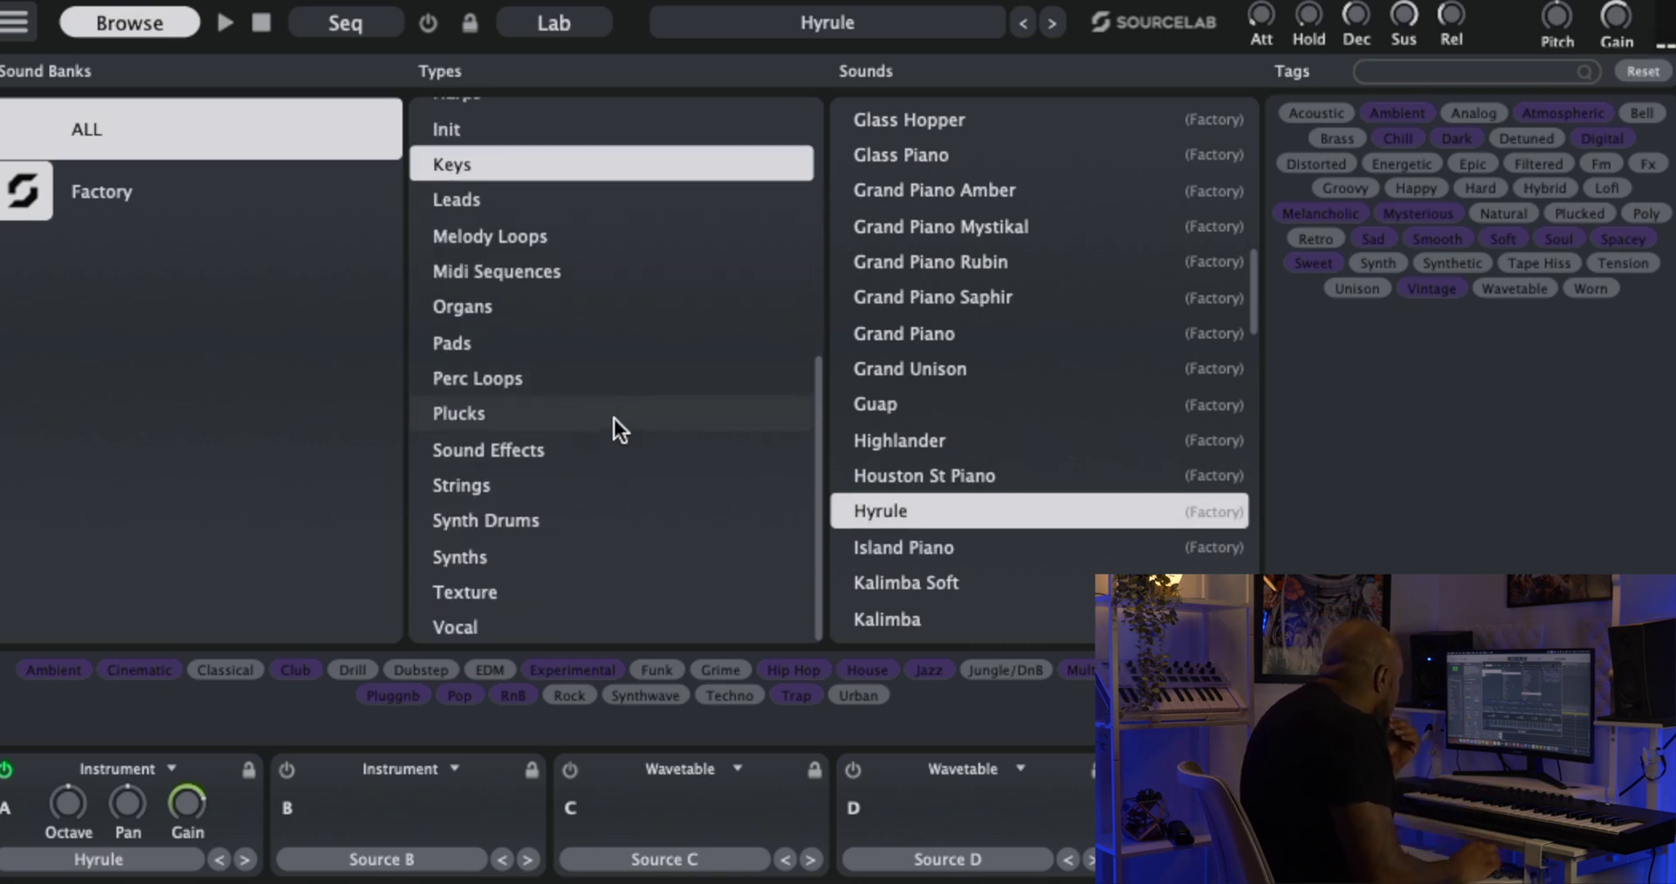
click(637, 306)
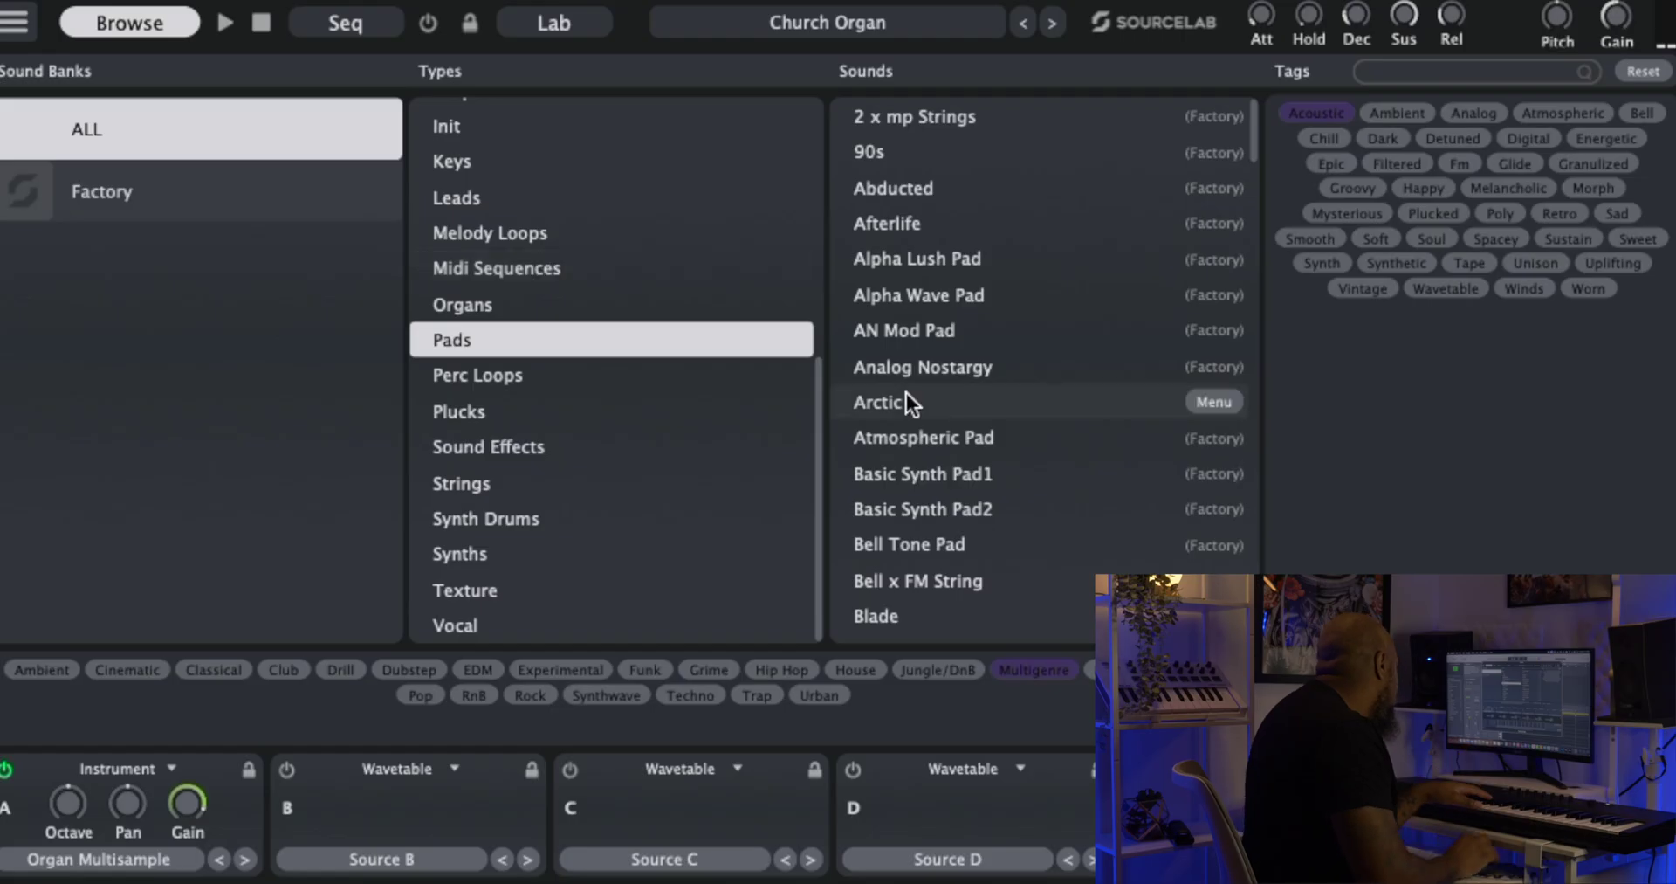
click(906, 398)
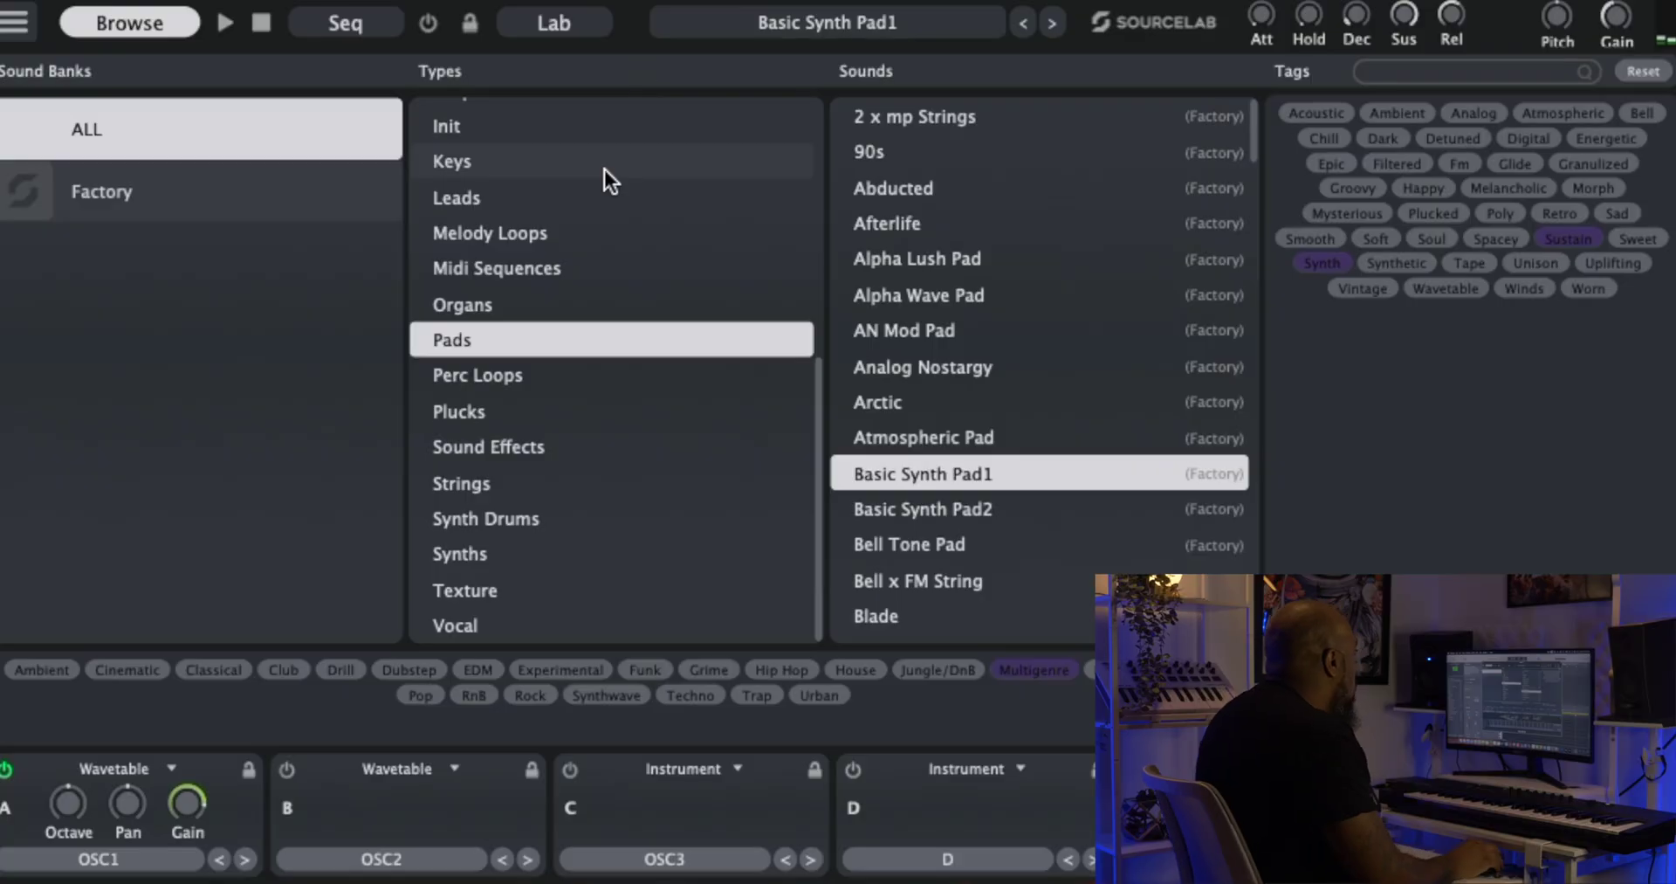
List the sounds of all types in the browser.
scroll(602, 171, up, 5)
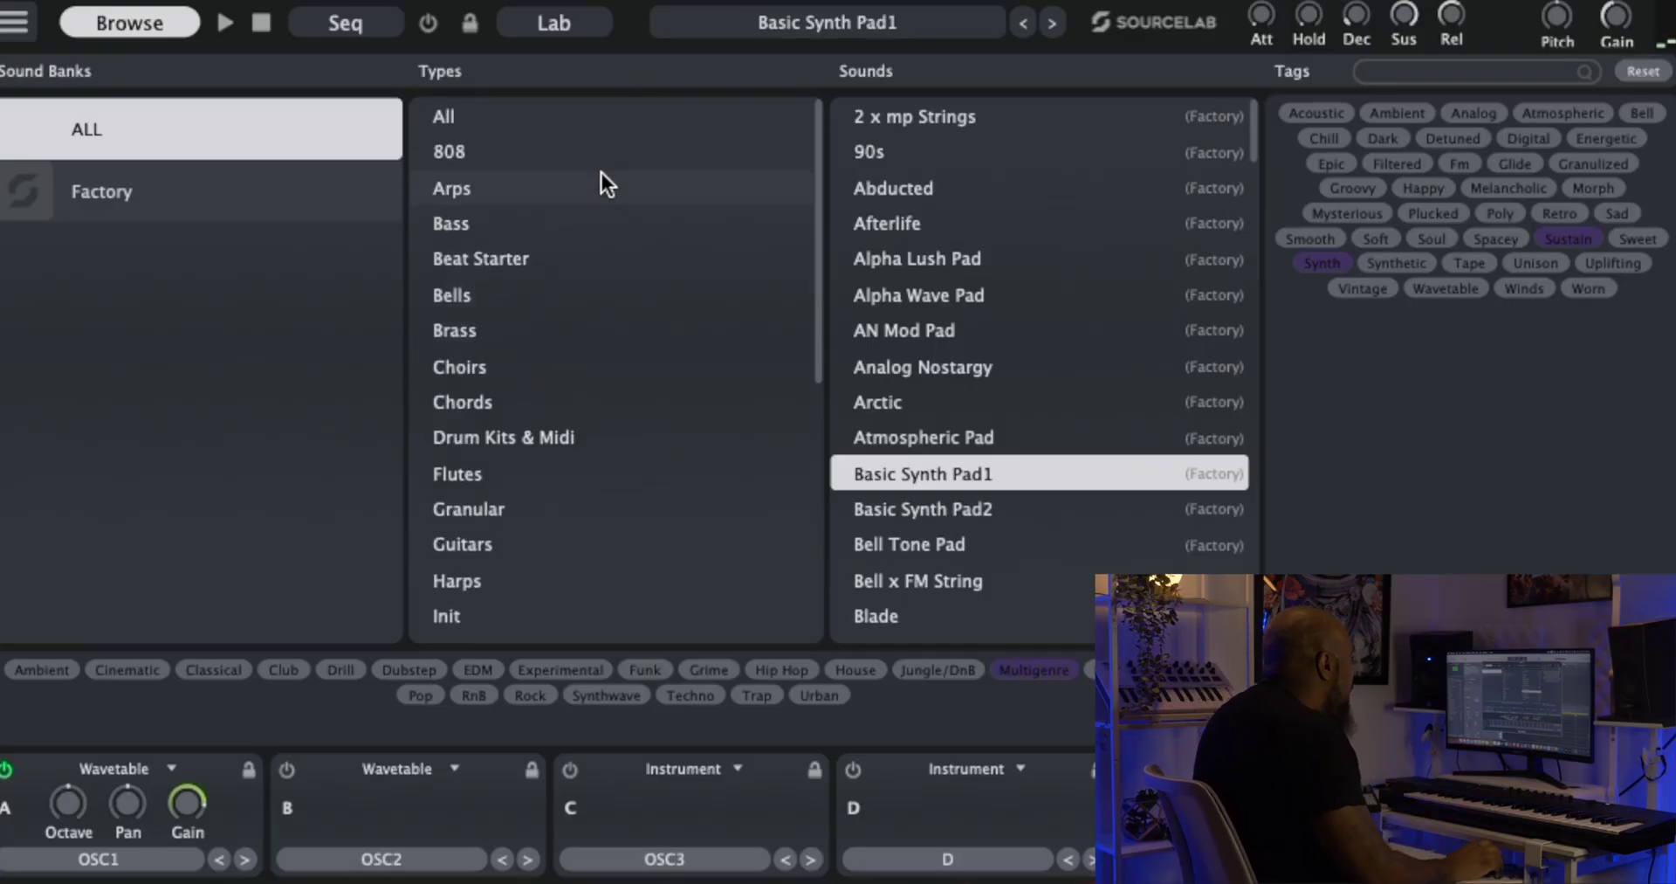
click(578, 118)
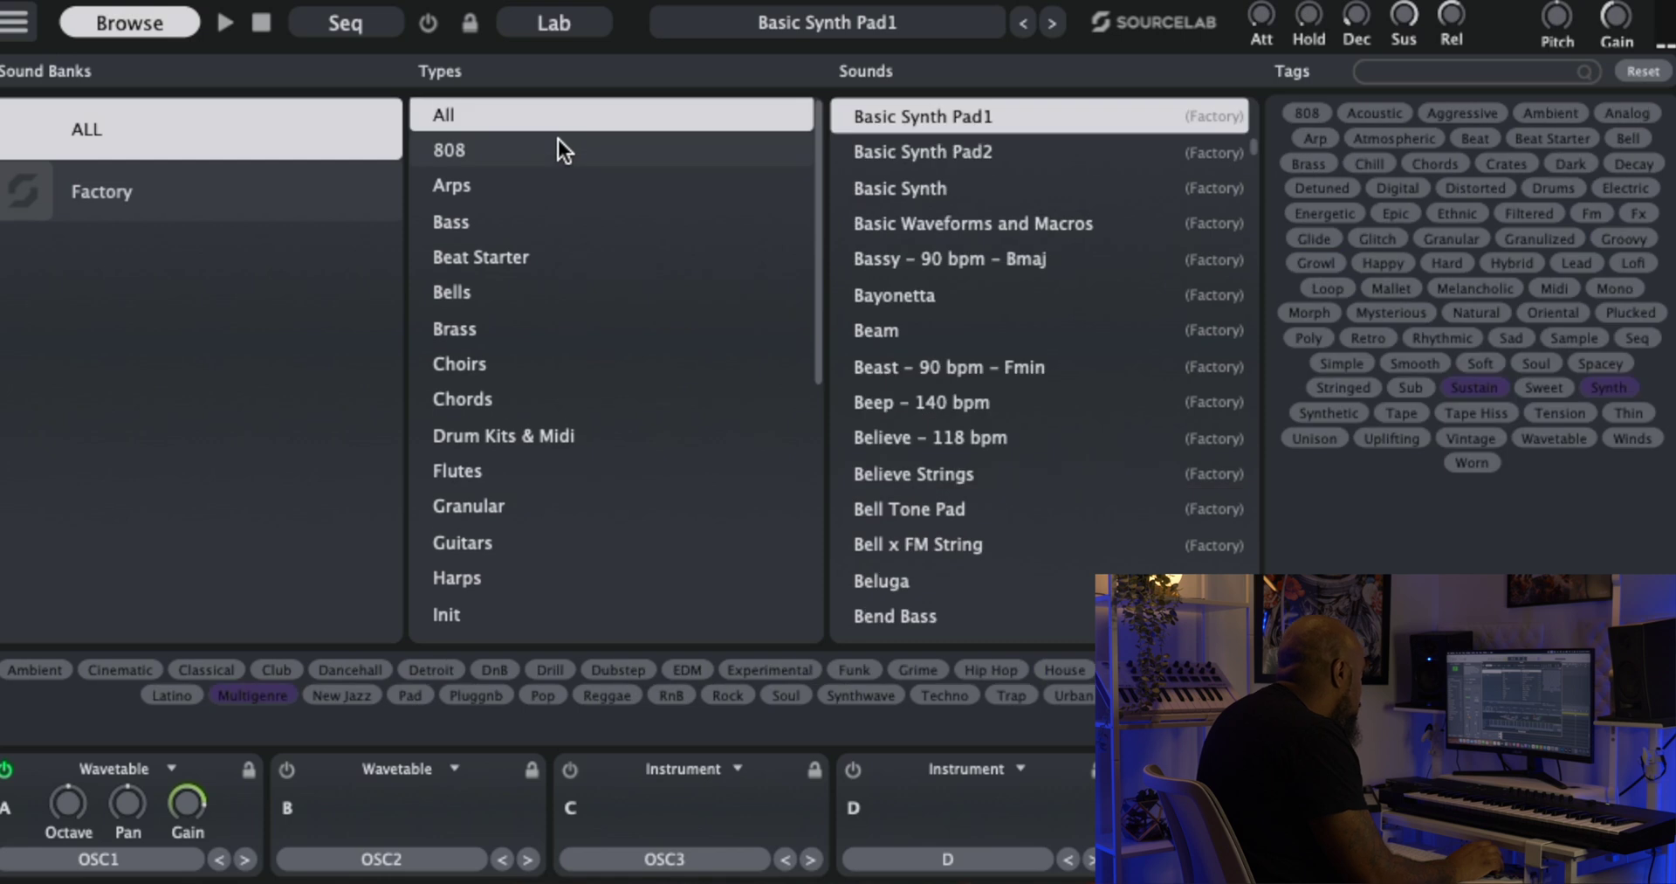
List the sounds of the Synths type and look through its presets.
scroll(552, 155, down, 1)
scroll(552, 156, down, 5)
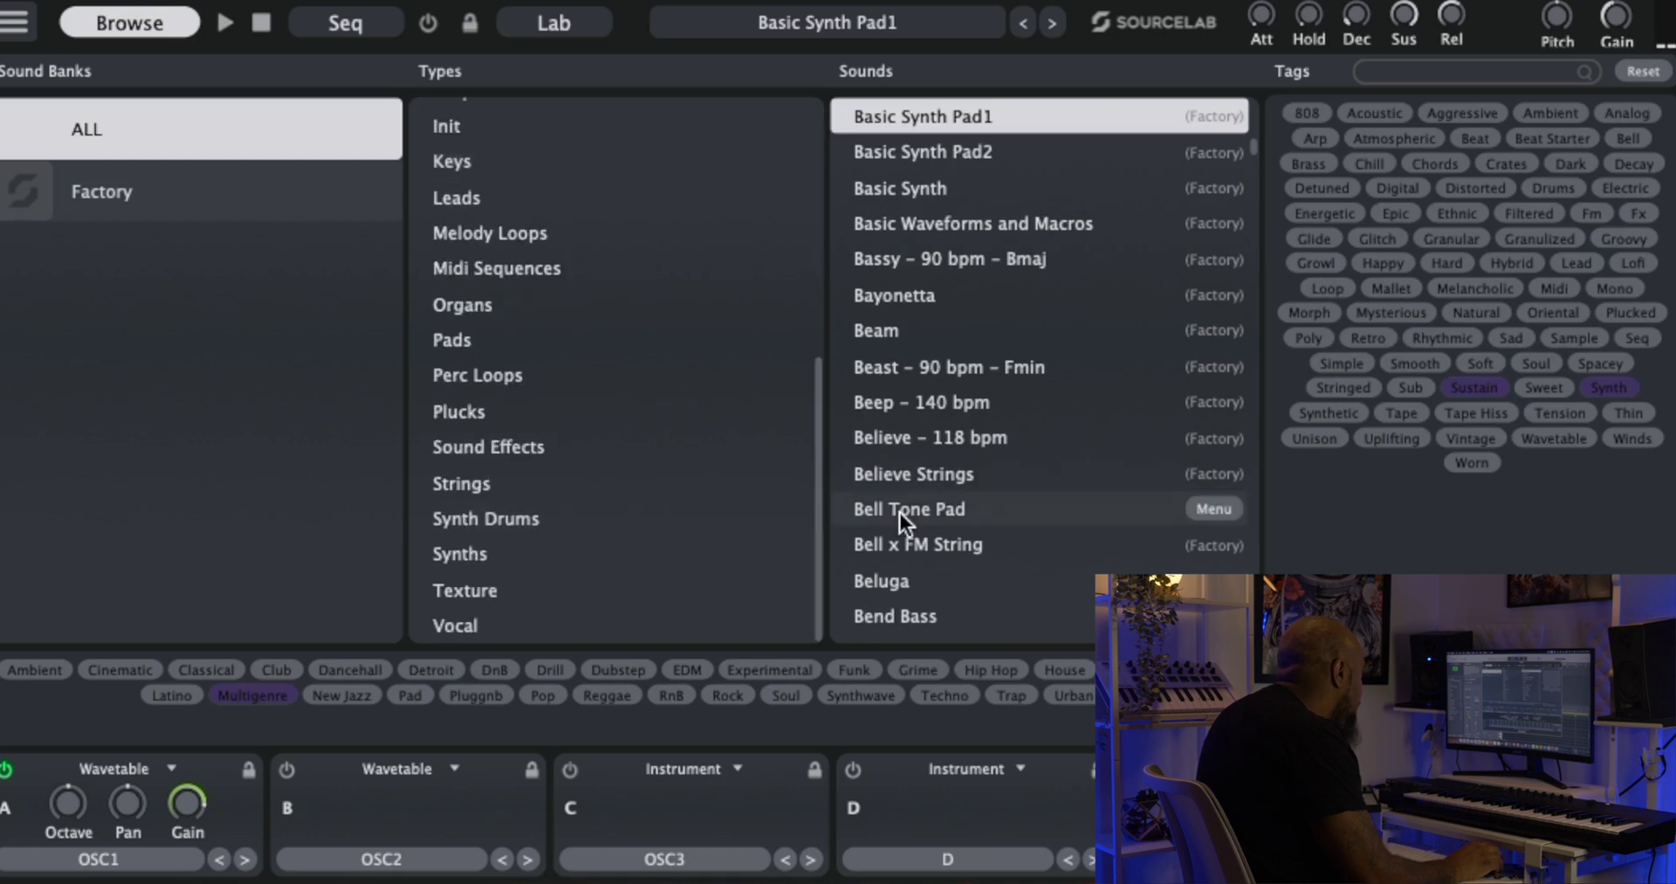
scroll(927, 472, up, 5)
click(593, 550)
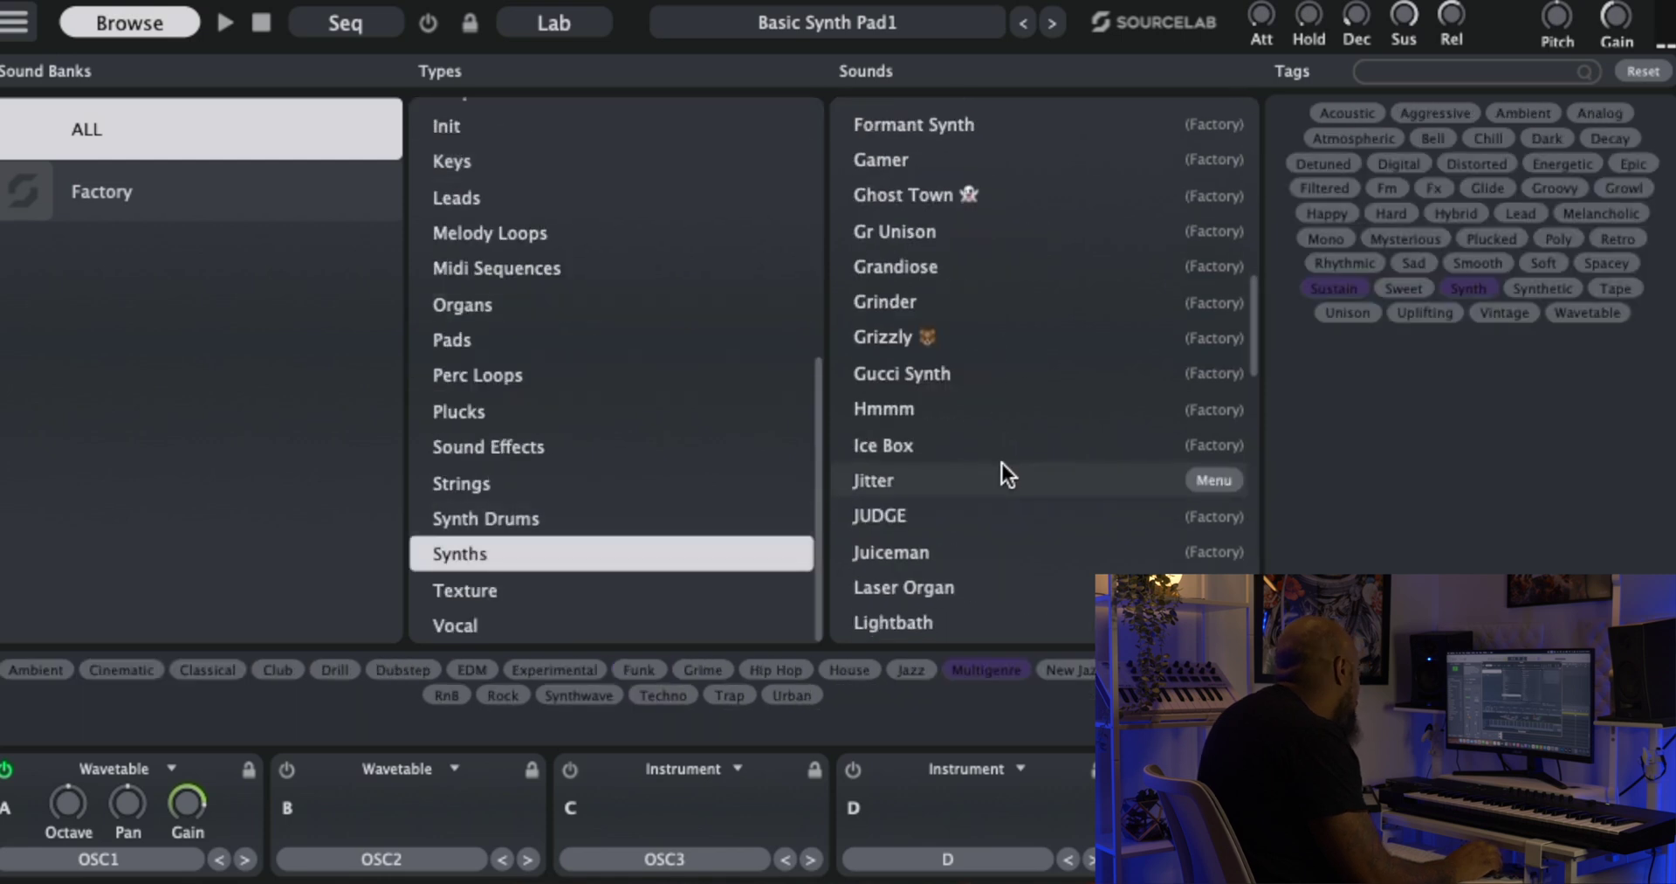
scroll(1004, 467, down, 1)
scroll(1003, 463, down, 2)
scroll(1001, 458, up, 10)
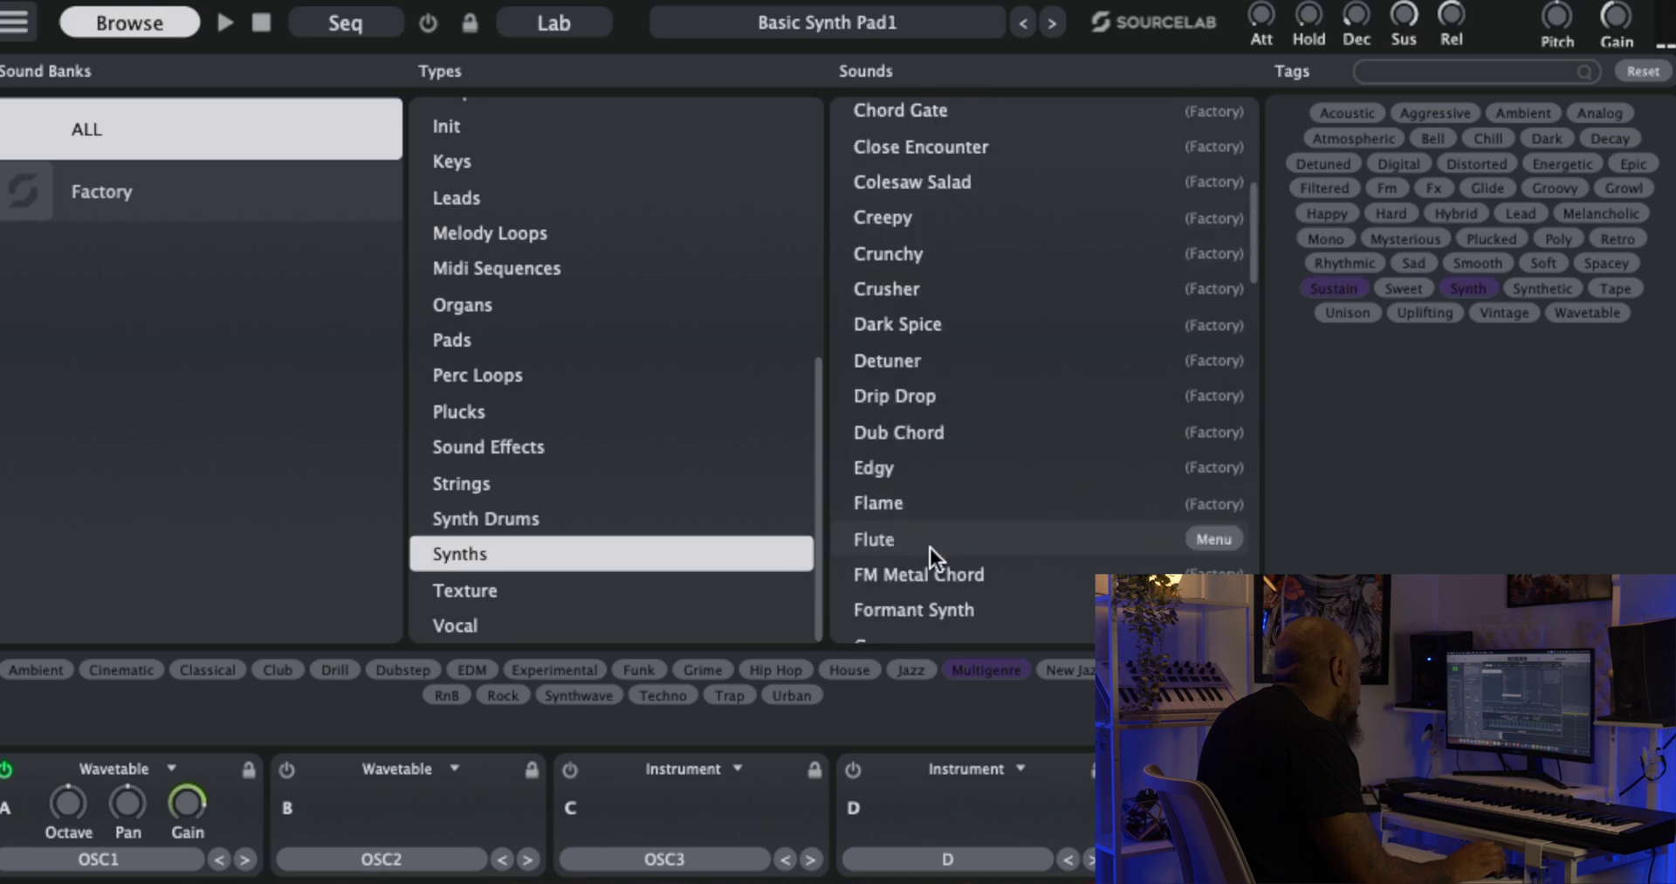
scroll(931, 541, up, 5)
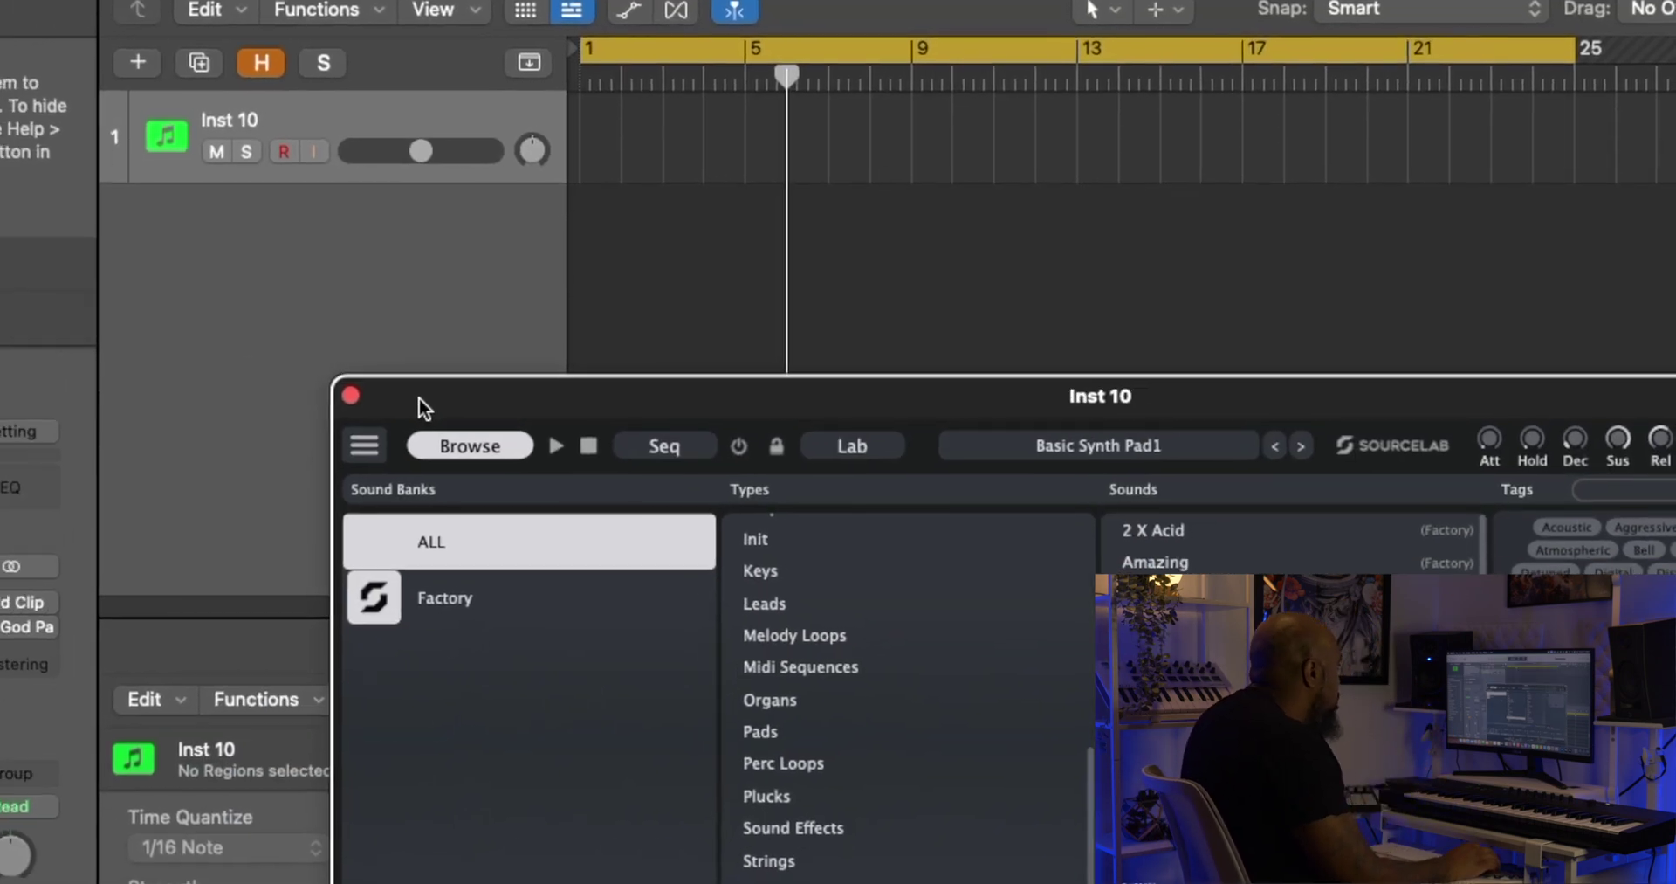
Close the Inst 10 instrument window and move the track selection up from the drum loop track.
click(350, 395)
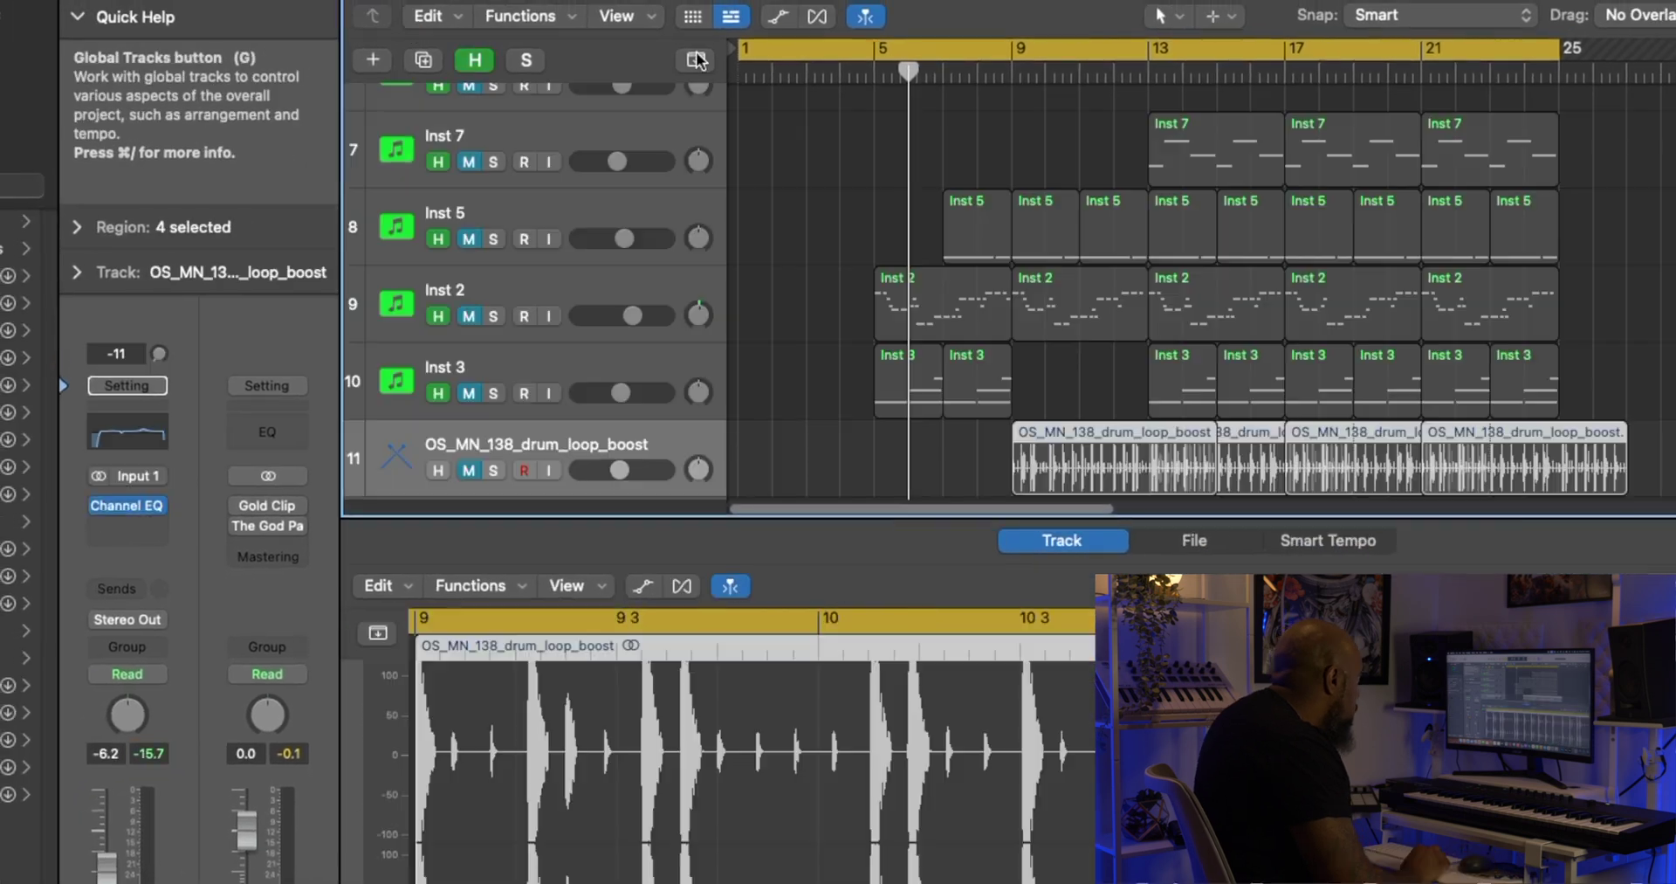
key(Up)
key(Up)
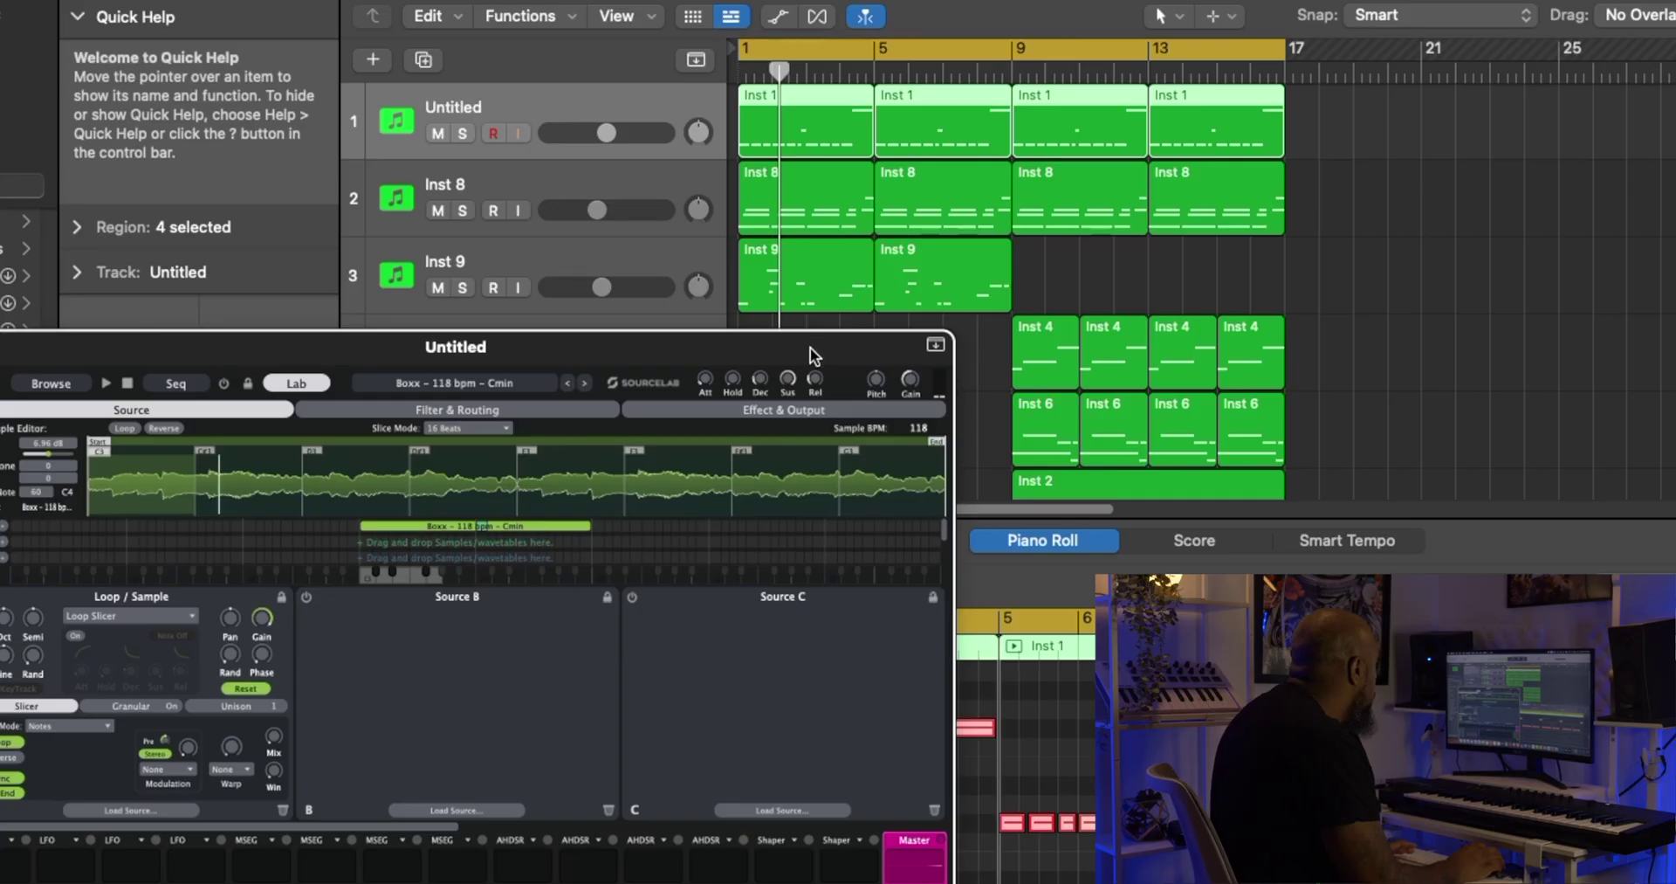
Move the Untitled track's SourceLab window off the regions and review the arrangement's tracks down to the drum loops.
drag(810, 347, 794, 337)
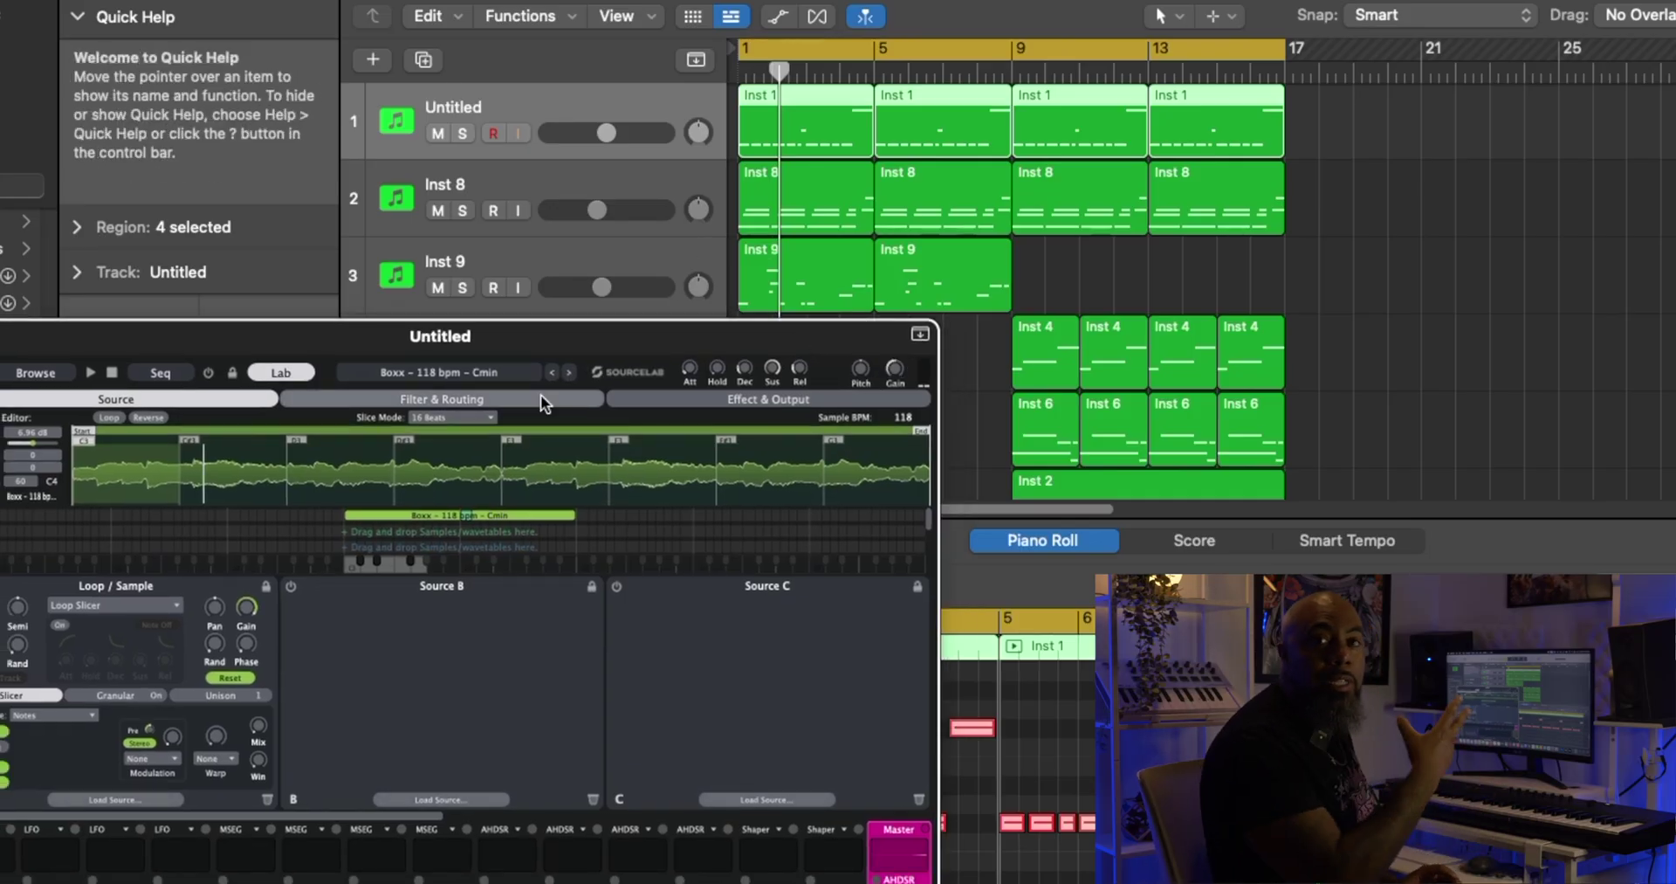
drag(869, 333, 830, 171)
scroll(1231, 401, down, 5)
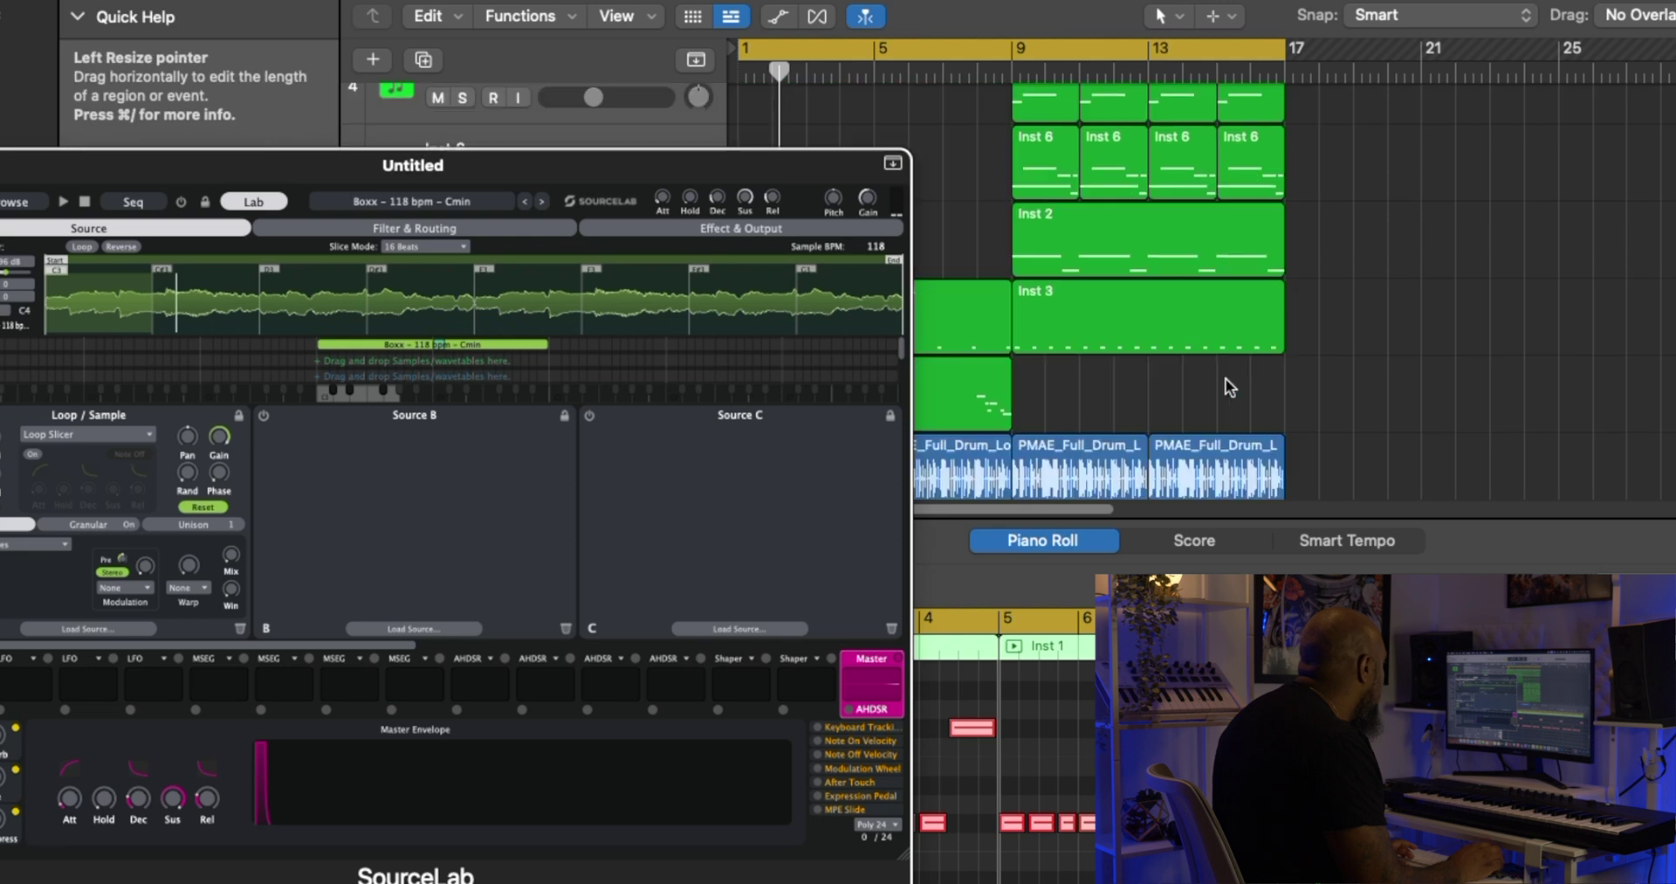
scroll(1224, 375, up, 4)
scroll(1161, 319, up, 1)
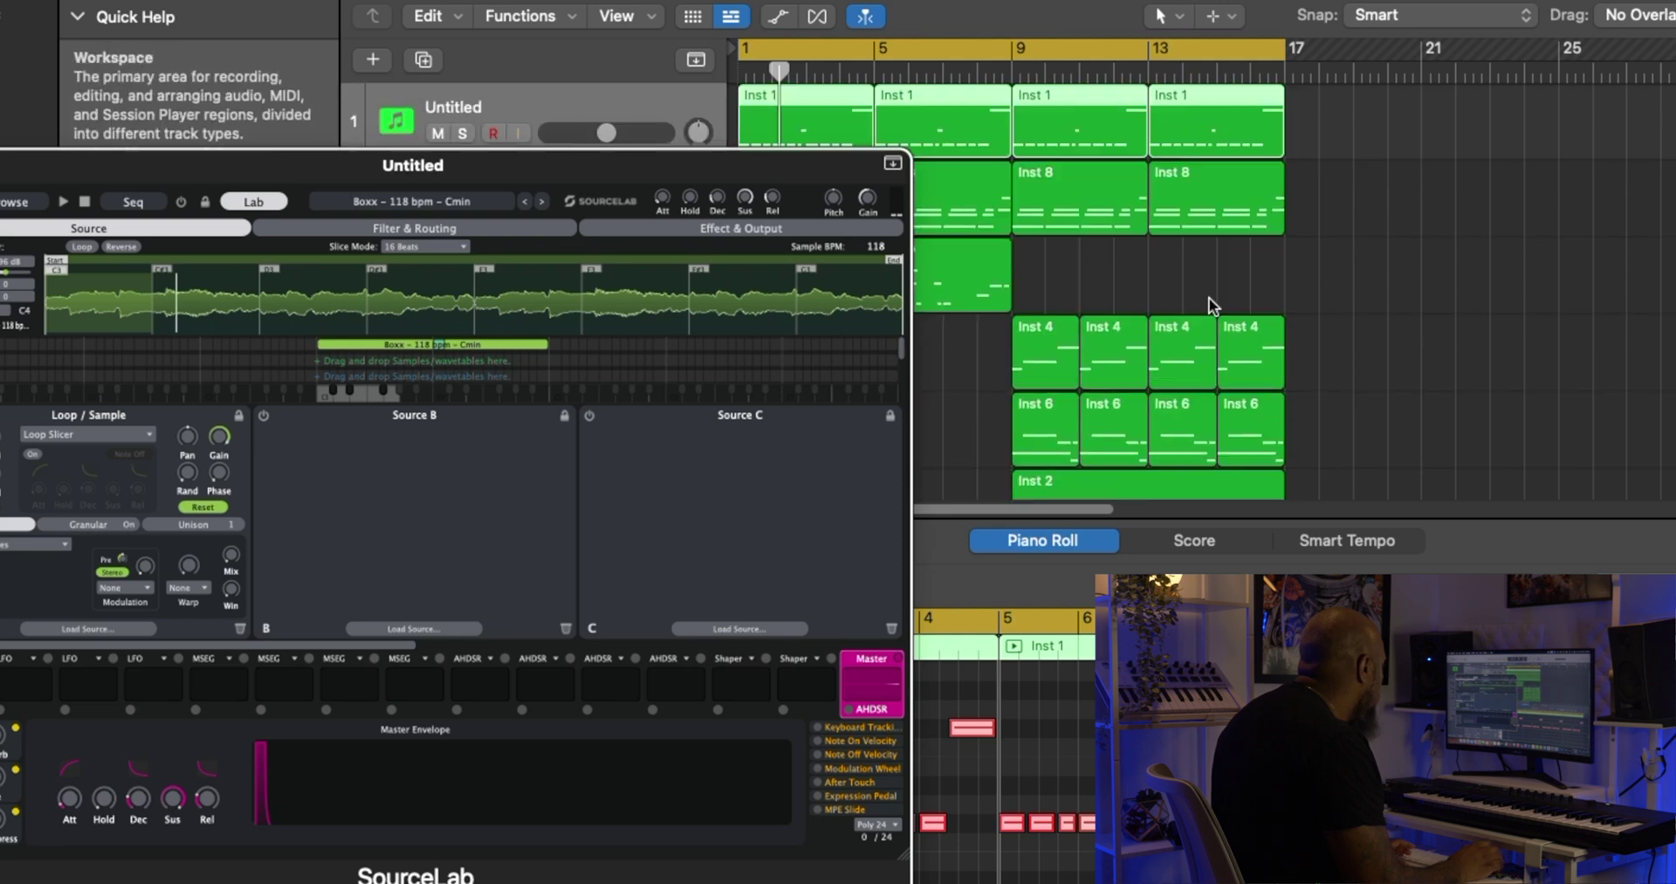
Play the arrangement with the cycle range set to bars 9 to 17, and extend the range back to bar 1.
drag(1019, 52, 1300, 70)
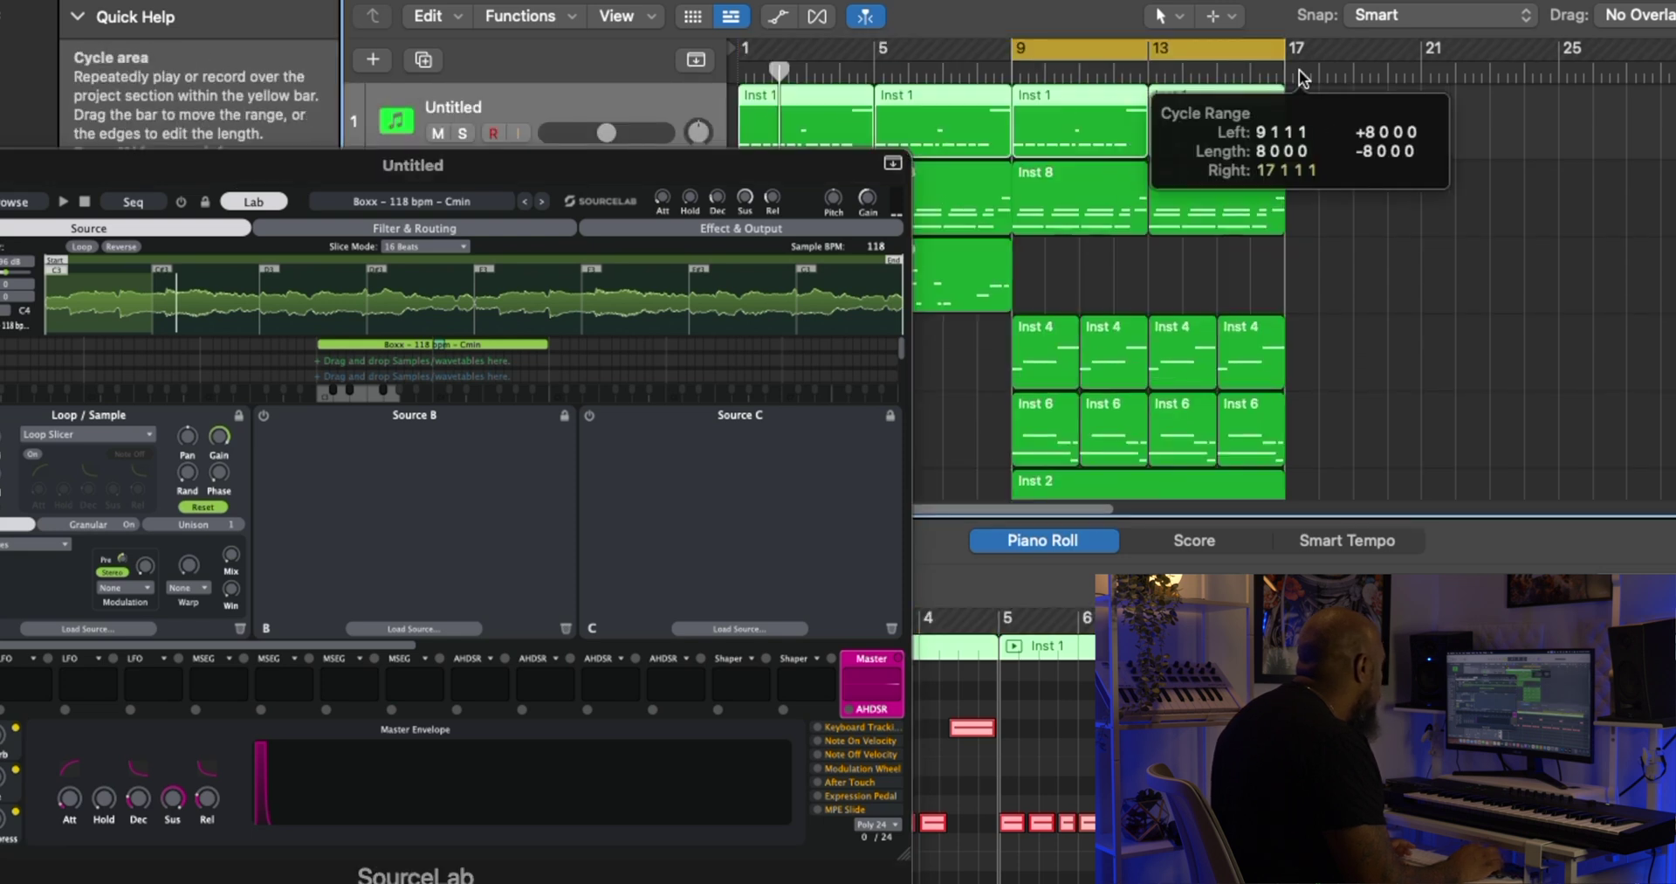
key(space)
drag(1017, 54, 741, 54)
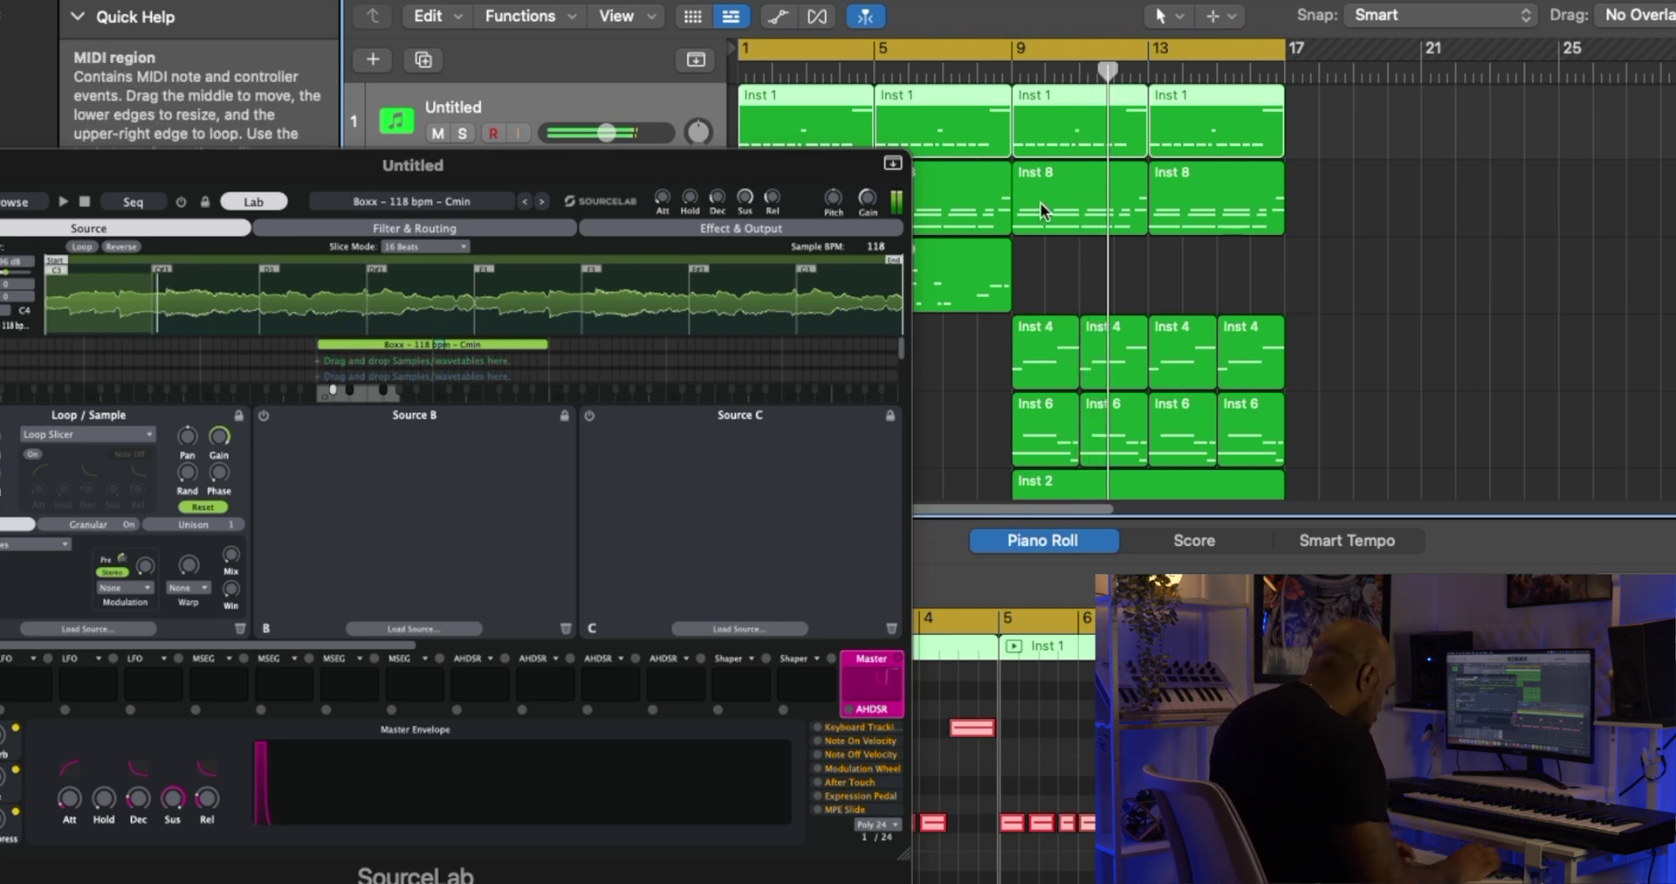
mouse_move(1284, 48)
mouse_down()
mouse_move(1131, 54)
mouse_move(1146, 73)
mouse_move(1231, 43)
mouse_move(1279, 52)
mouse_up()
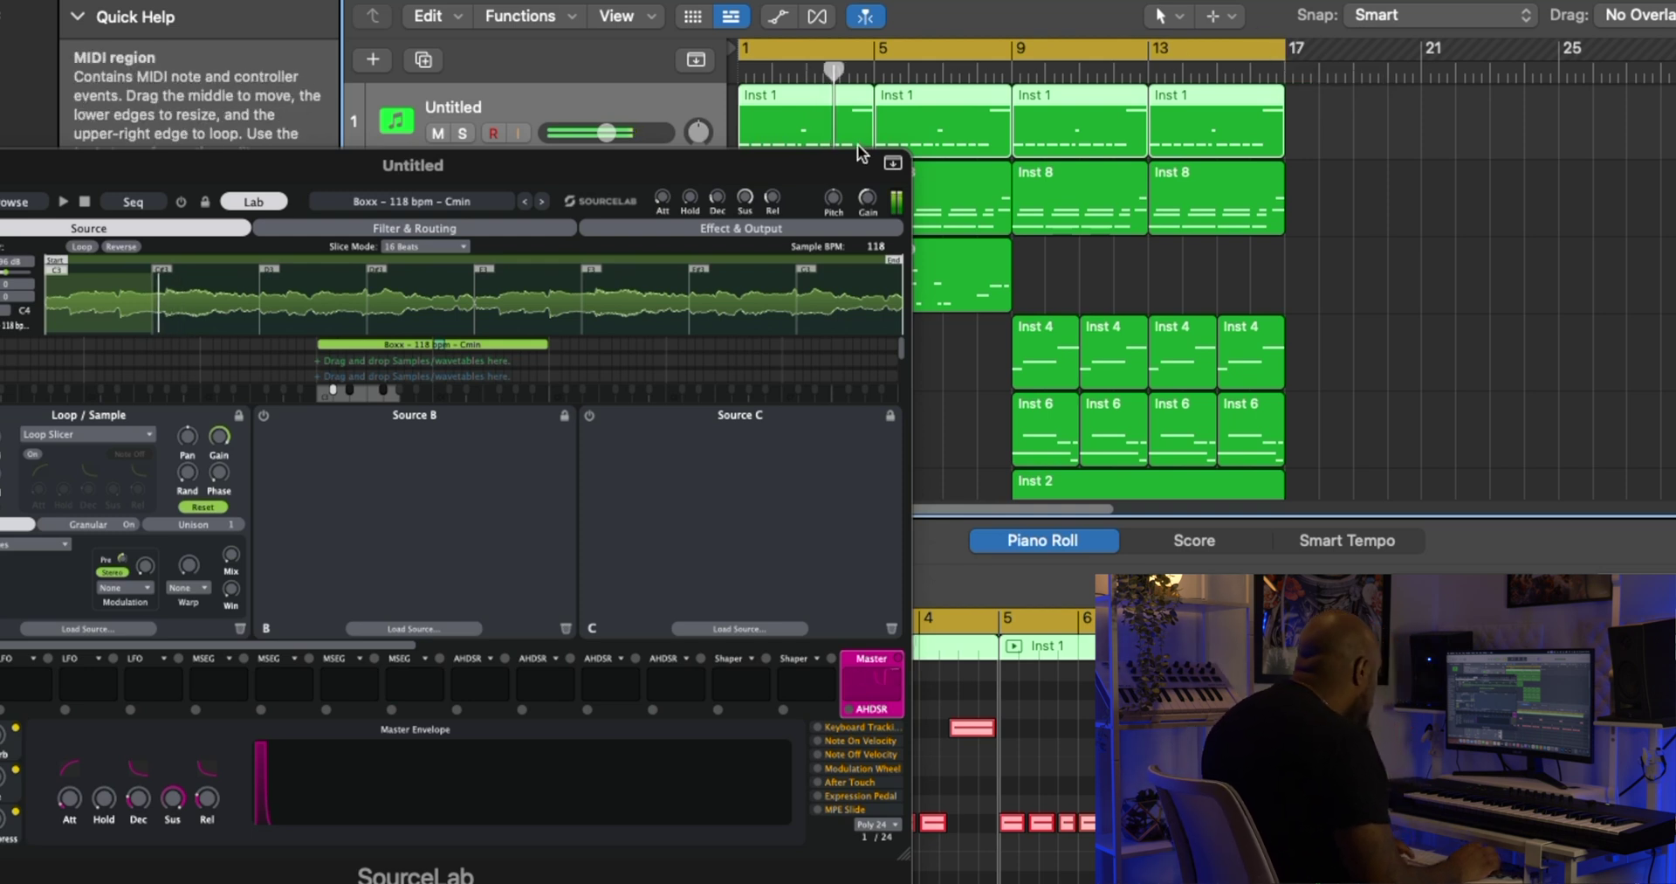
Listen to the Untitled track in solo, return to the full mix, and close its SourceLab window.
drag(717, 158, 1273, 247)
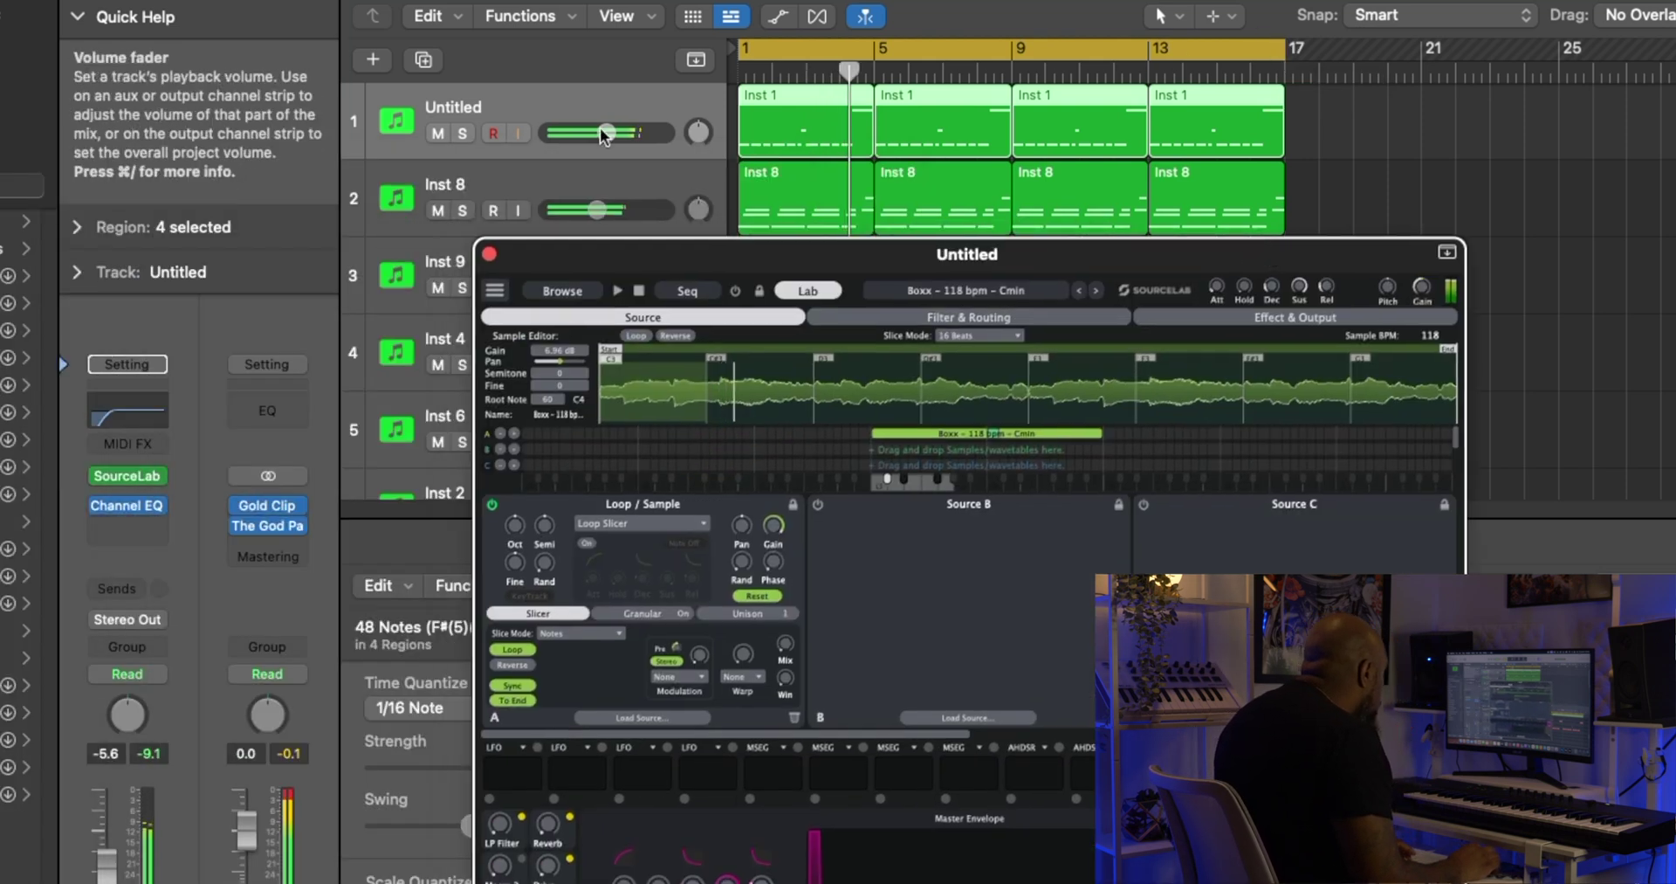
click(468, 134)
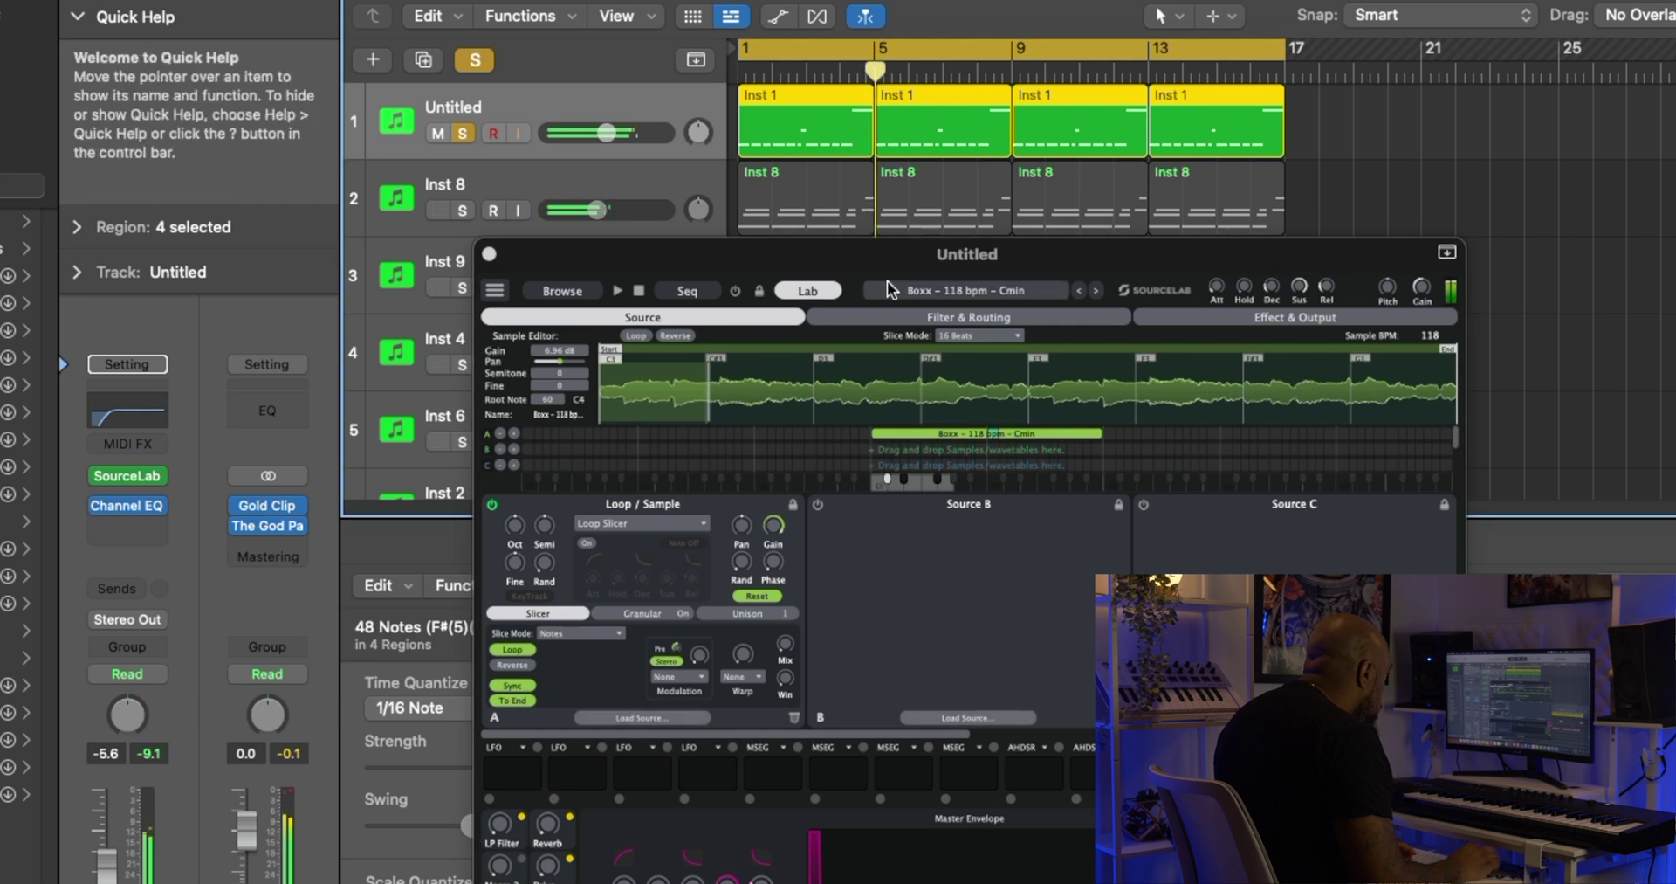
click(467, 133)
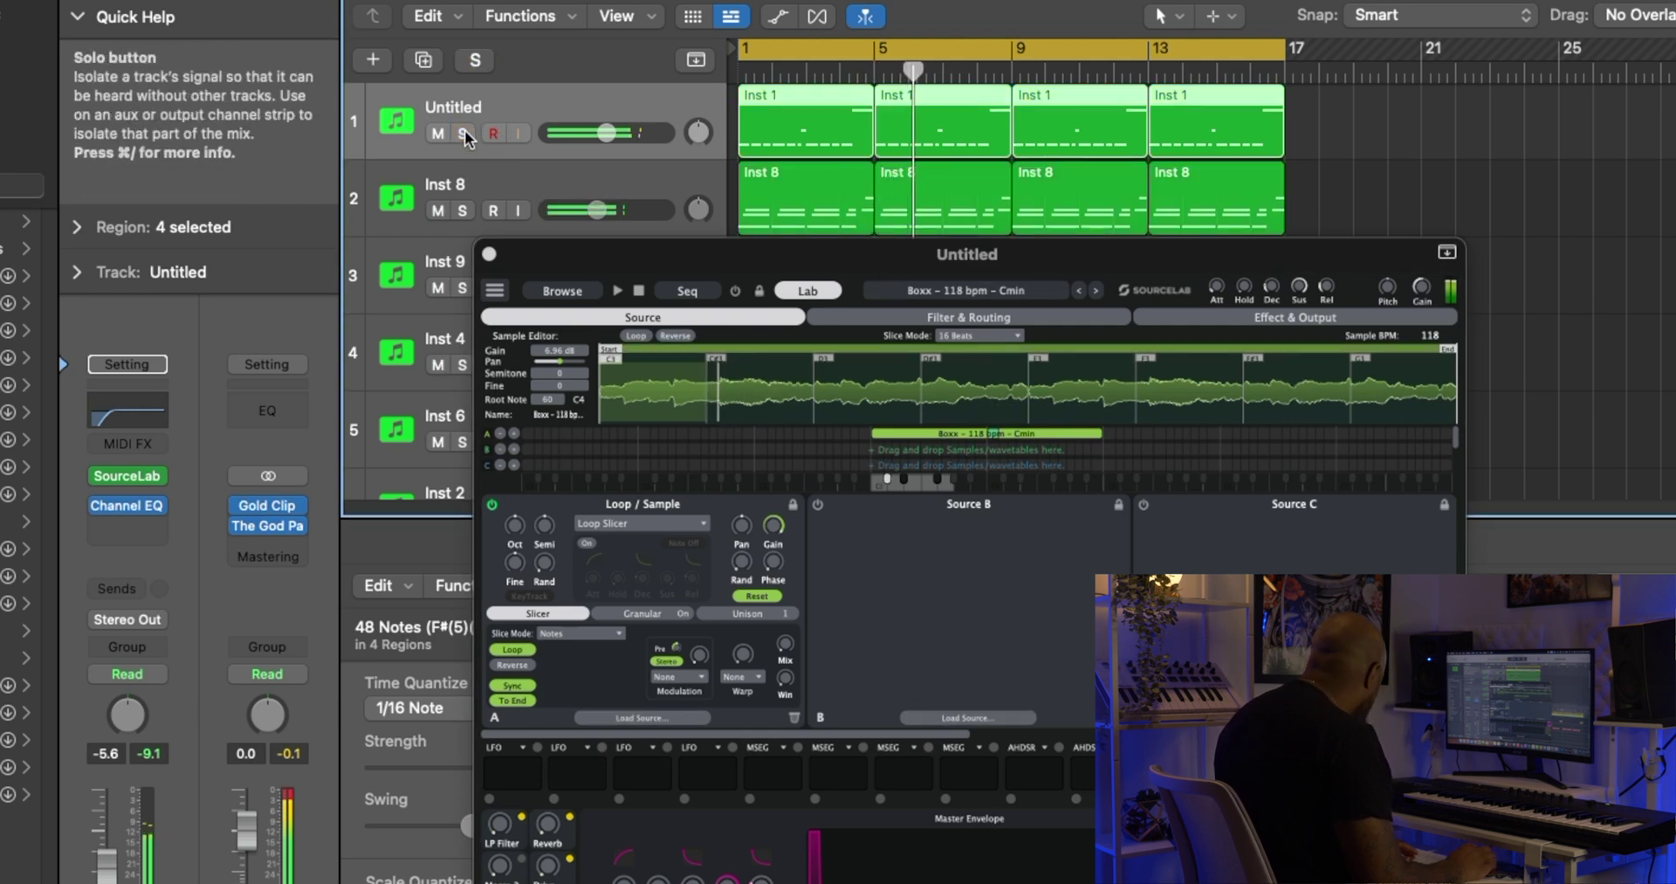
click(489, 254)
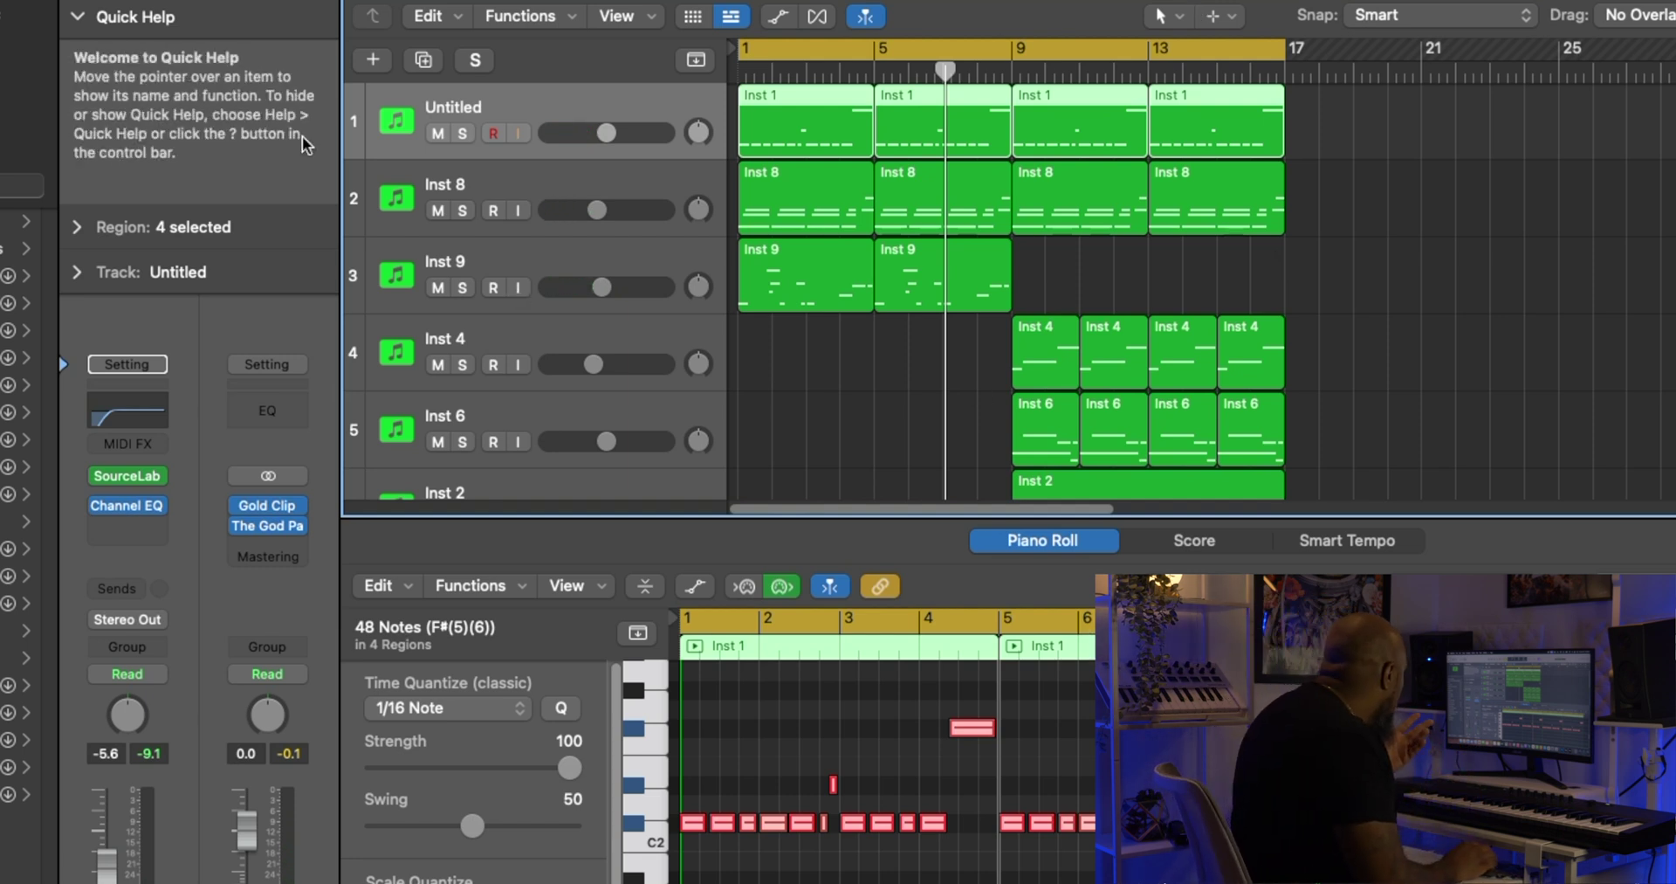
Close the current project and move the Inst 6 SourceLab window away from the regions in the next project.
key(super+w)
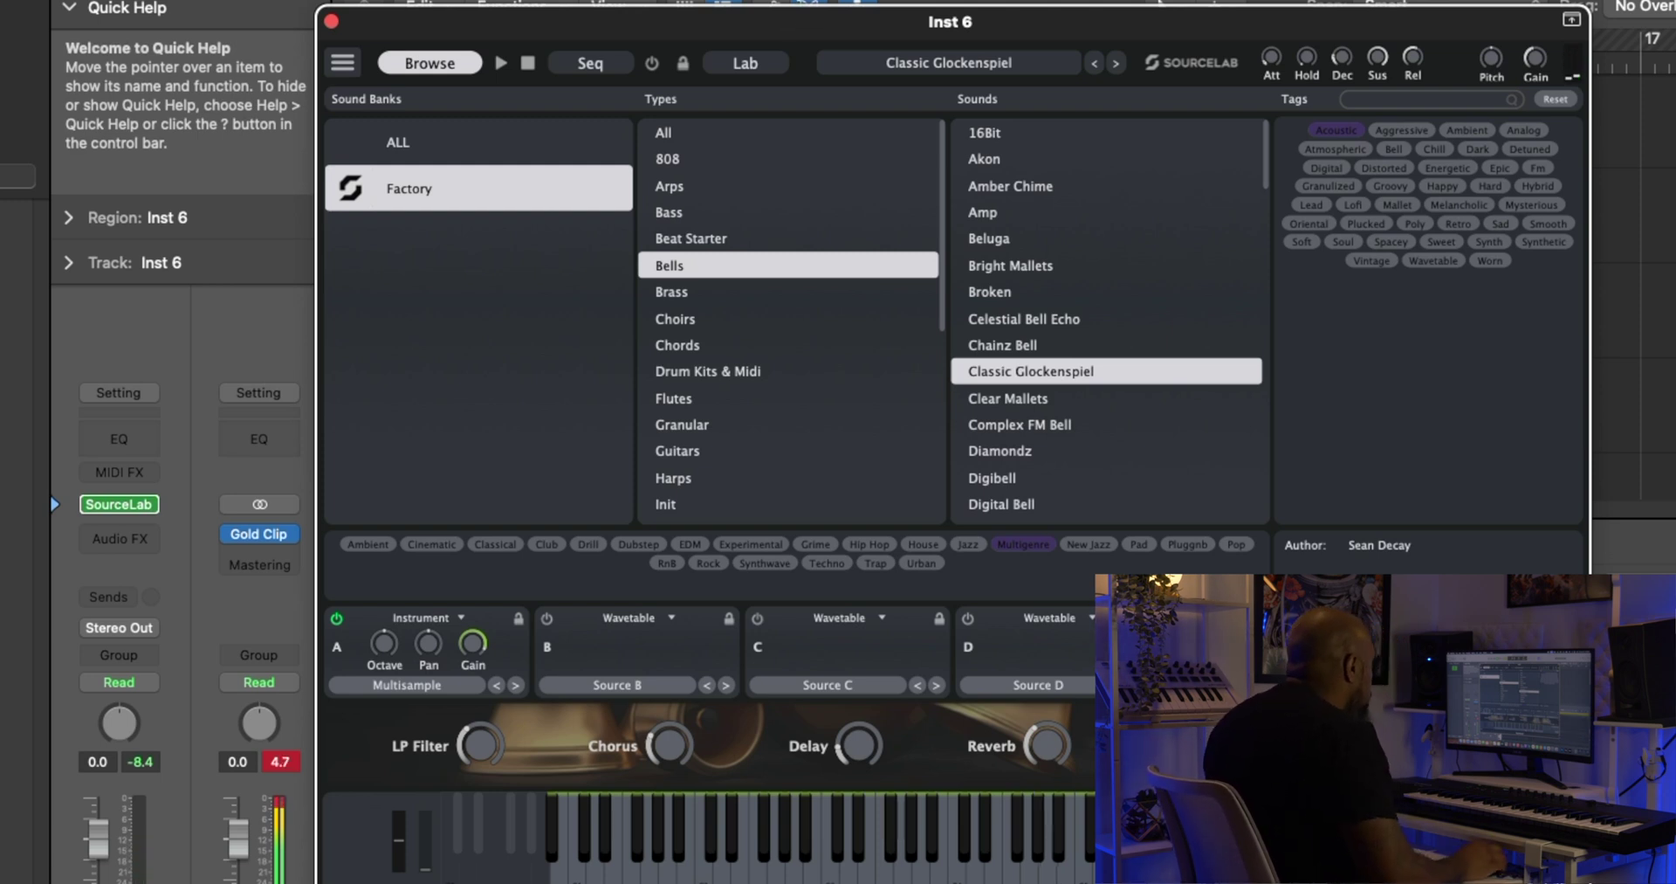
drag(789, 76, 332, 245)
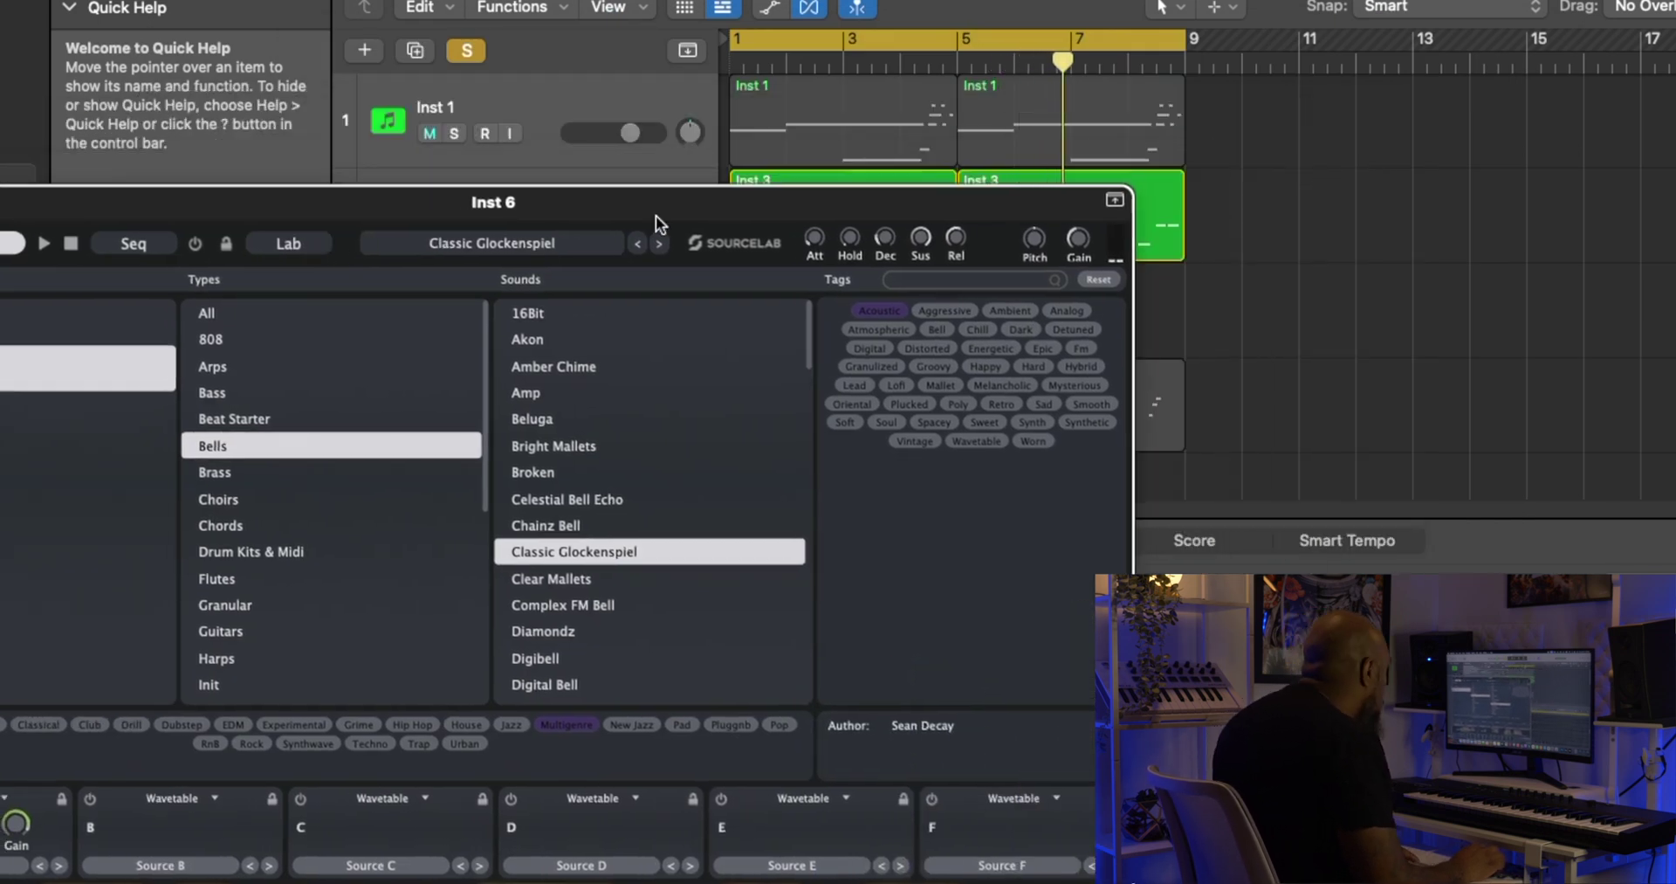